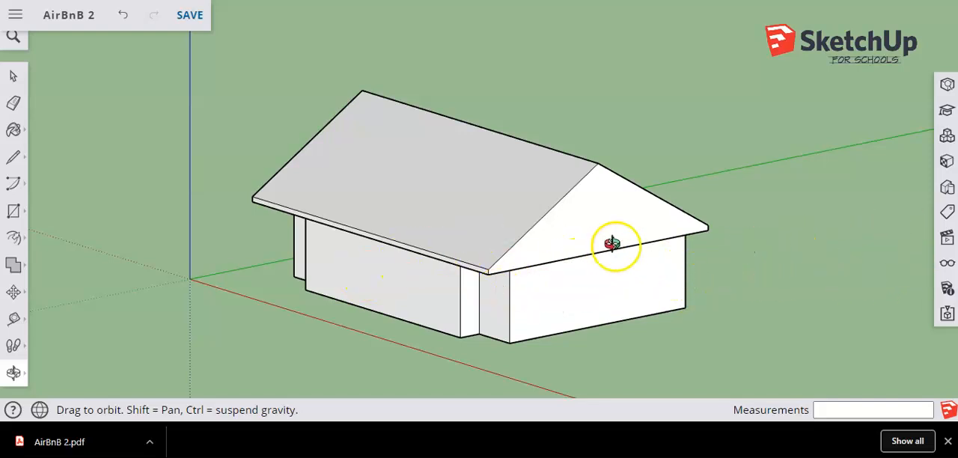
# Step: Recall the saved "My View" scene, check its attributes, and delete that scene from the model
pyautogui.click(948, 238)
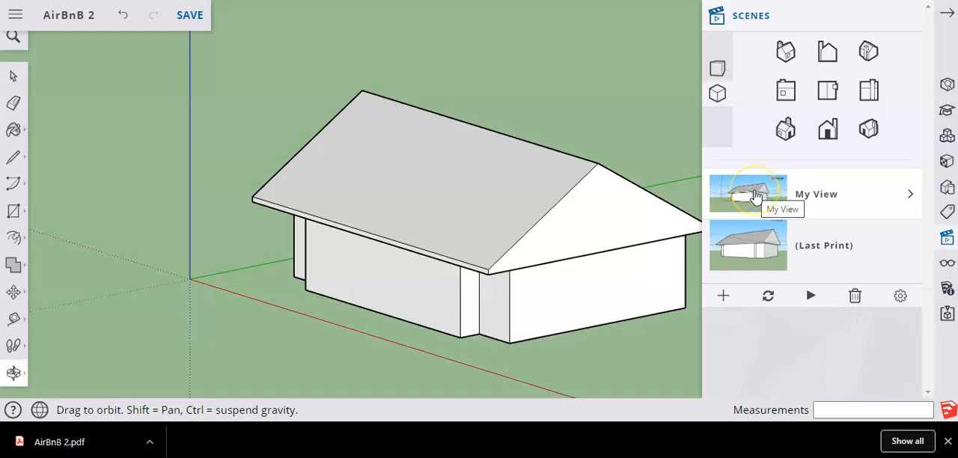
pyautogui.click(751, 195)
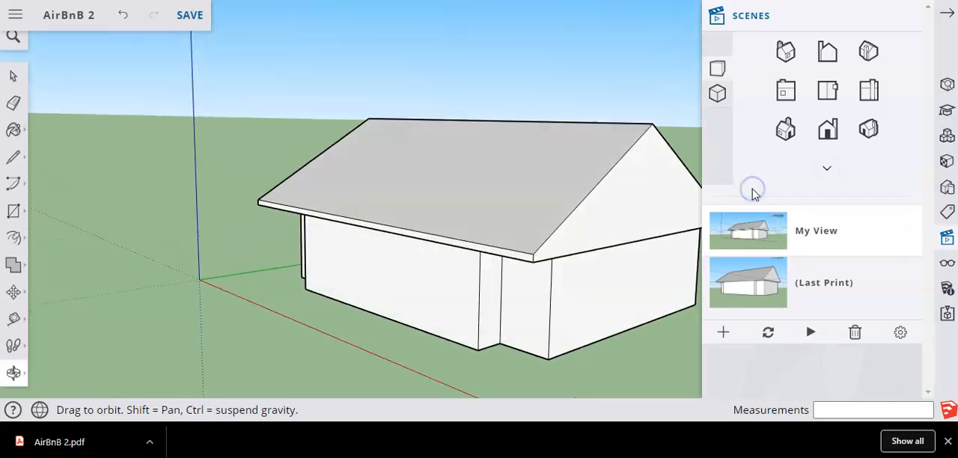
pyautogui.moveTo(624, 371); pyautogui.dragTo(631, 325)
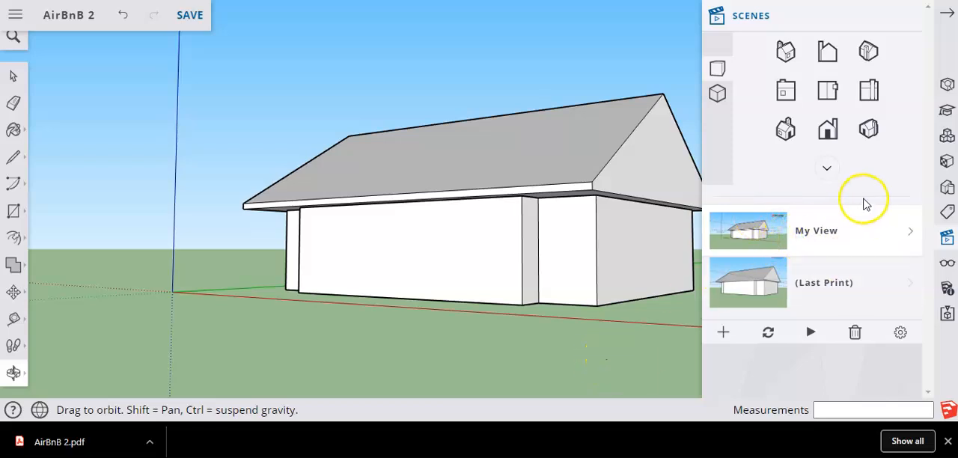
pyautogui.click(908, 231)
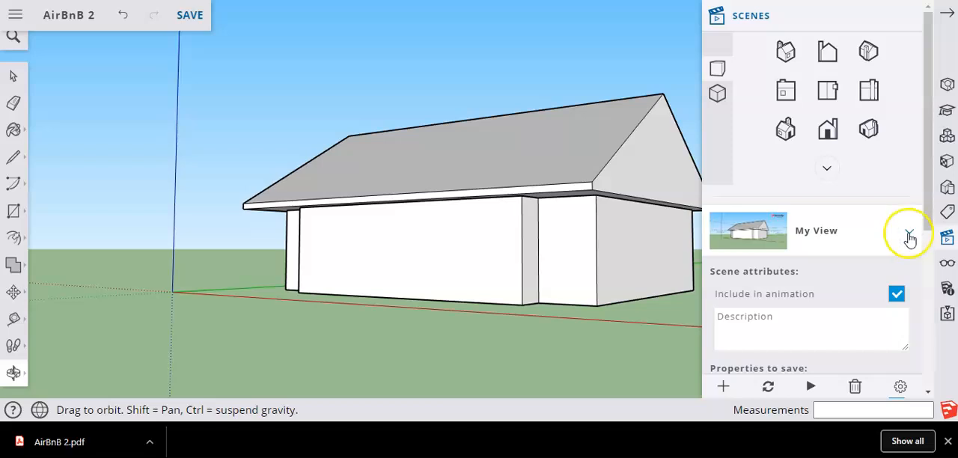
pyautogui.click(909, 235)
pyautogui.click(855, 332)
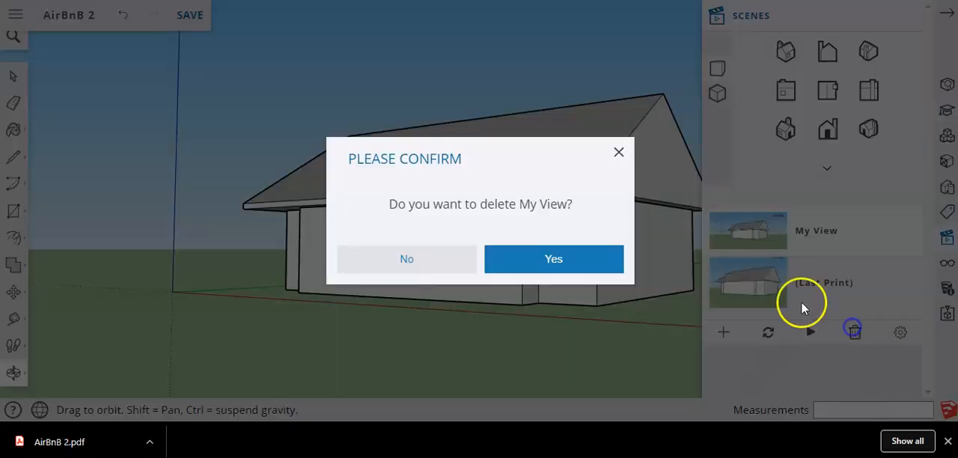
pyautogui.click(556, 262)
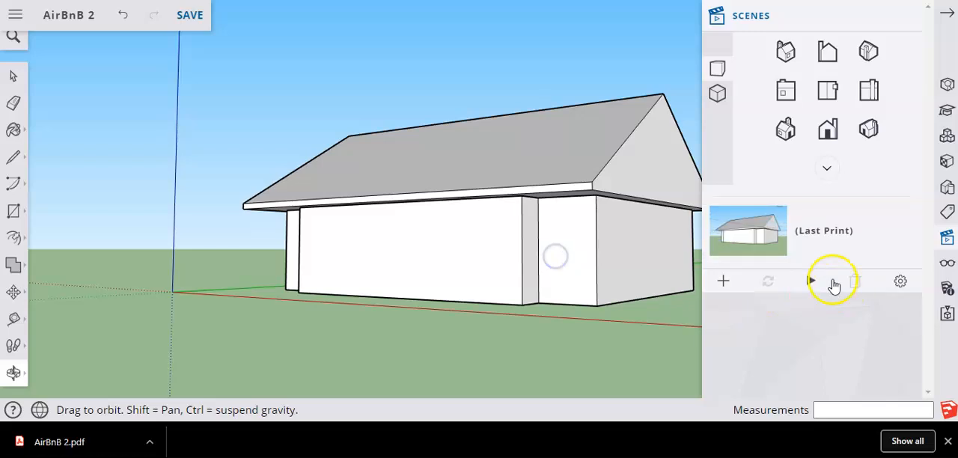
# Step: Delete the remaining "(Last Print)" scene from the model
pyautogui.doubleClick(828, 231)
pyautogui.click(755, 238)
pyautogui.click(857, 281)
pyautogui.click(536, 256)
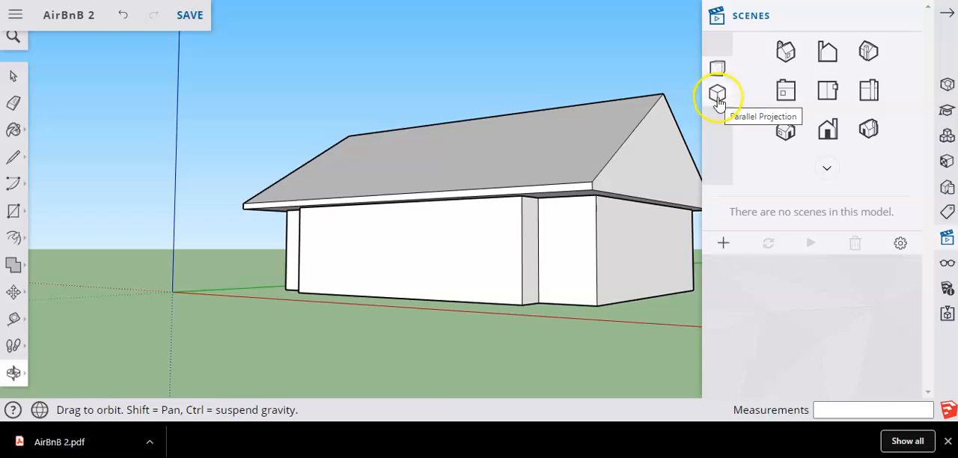
# Step: Add a new scene from a low perspective view that frames the whole house
pyautogui.moveTo(573, 176); pyautogui.dragTo(599, 178)
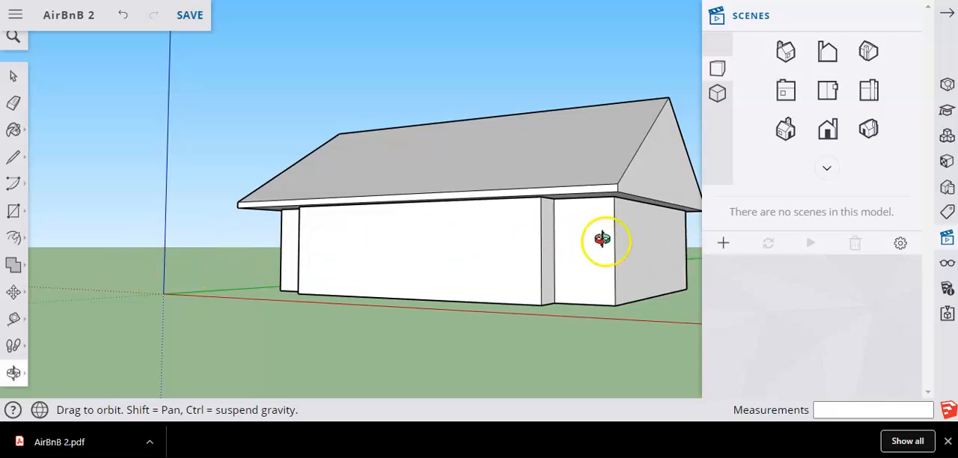
pyautogui.click(946, 13)
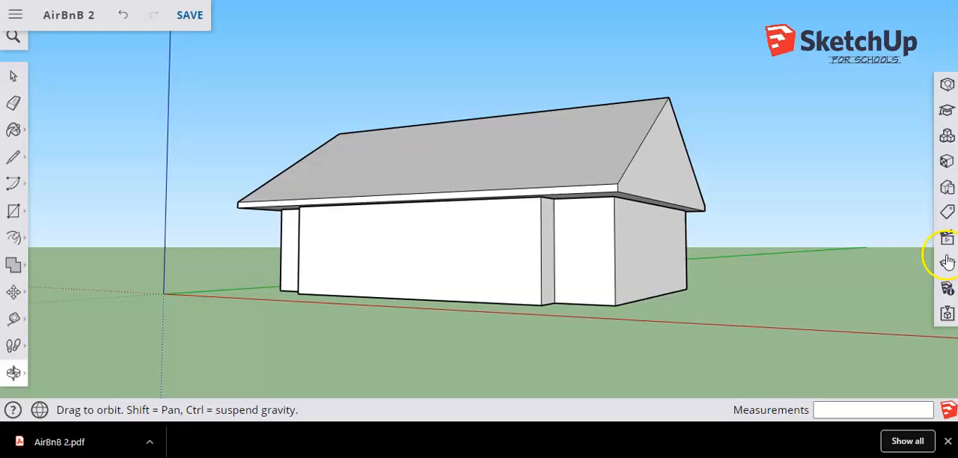
pyautogui.click(14, 372)
pyautogui.click(79, 372)
pyautogui.moveTo(519, 172); pyautogui.dragTo(520, 189)
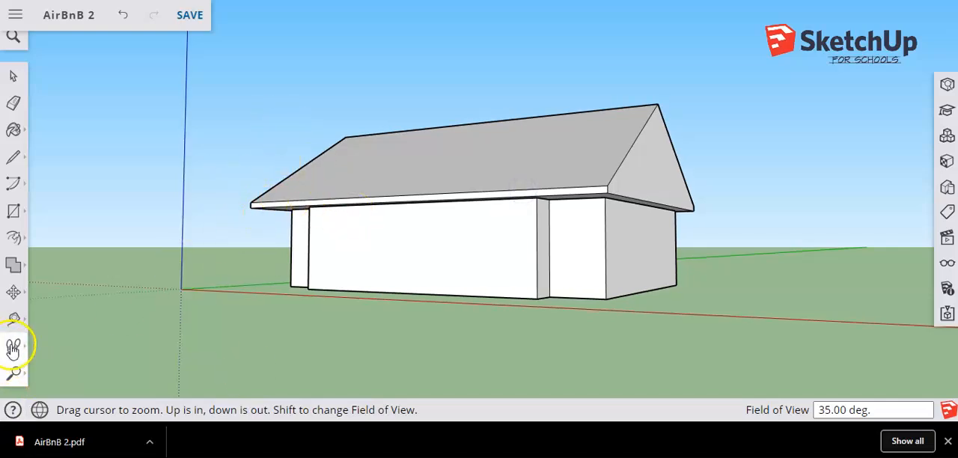
pyautogui.click(947, 238)
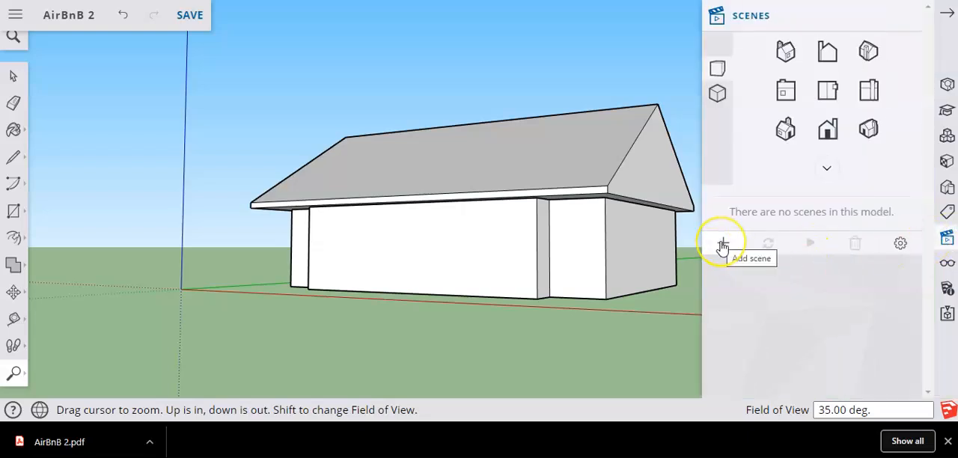
pyautogui.click(723, 245)
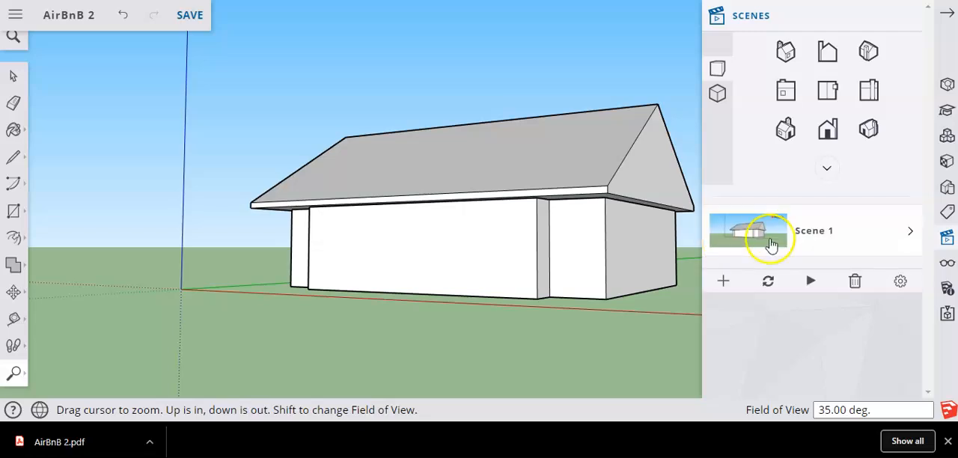
# Step: Rename the new scene as "My view"
pyautogui.doubleClick(844, 230)
pyautogui.write('My view')
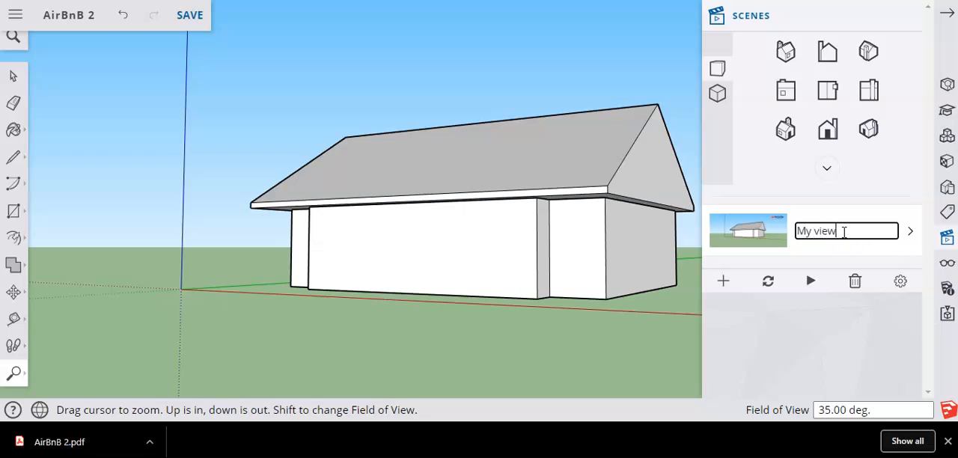
pyautogui.press('Return')
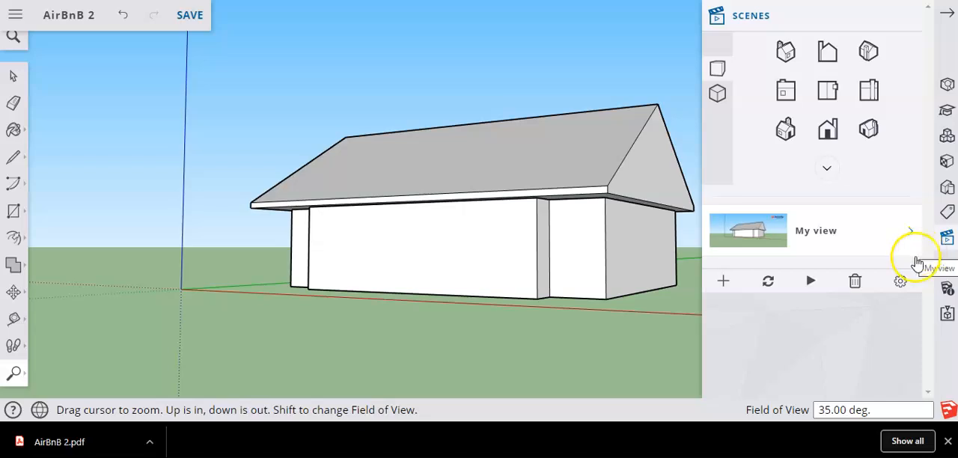
# Step: Preview several standard camera views of the house and return to the saved "My view" scene
pyautogui.click(867, 129)
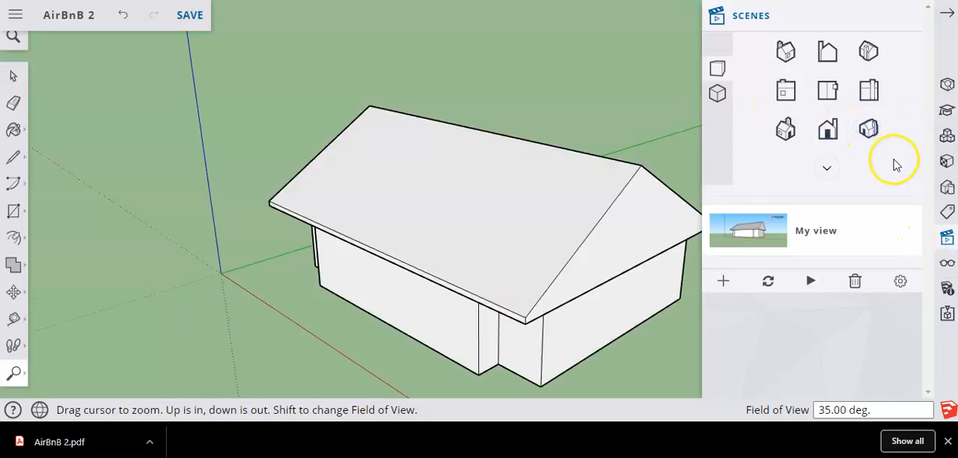
pyautogui.click(830, 47)
pyautogui.click(788, 77)
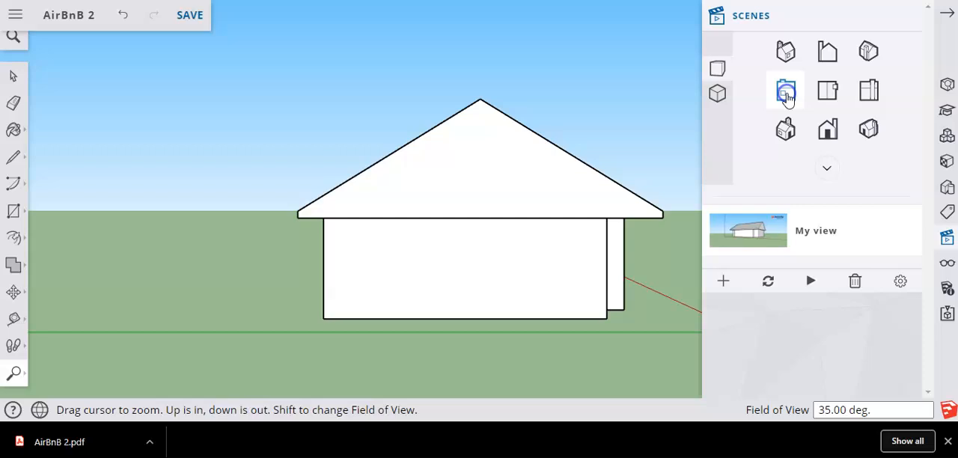
pyautogui.click(785, 127)
pyautogui.click(738, 229)
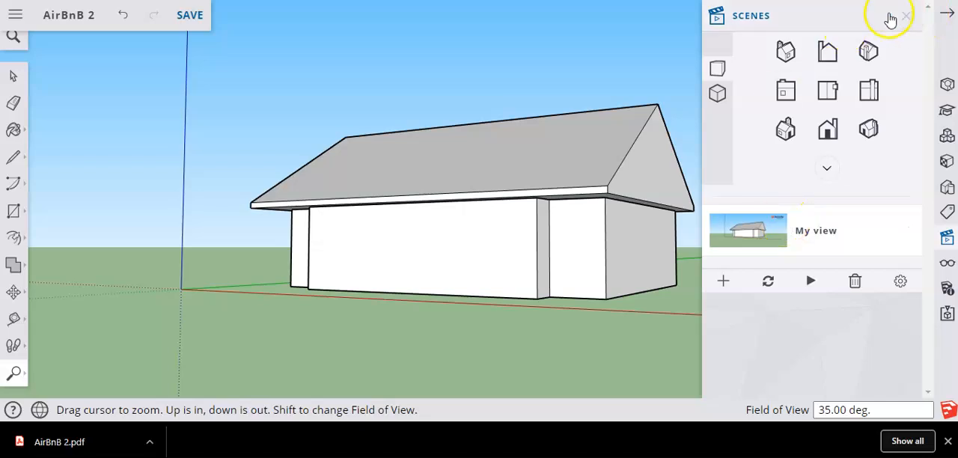
pyautogui.click(906, 16)
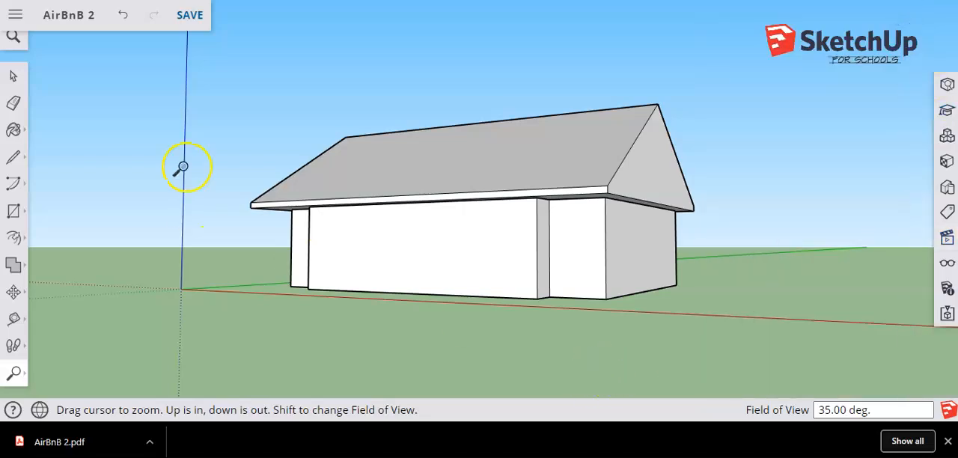
# Step: Print the current view of the house to a PDF file
pyautogui.click(13, 16)
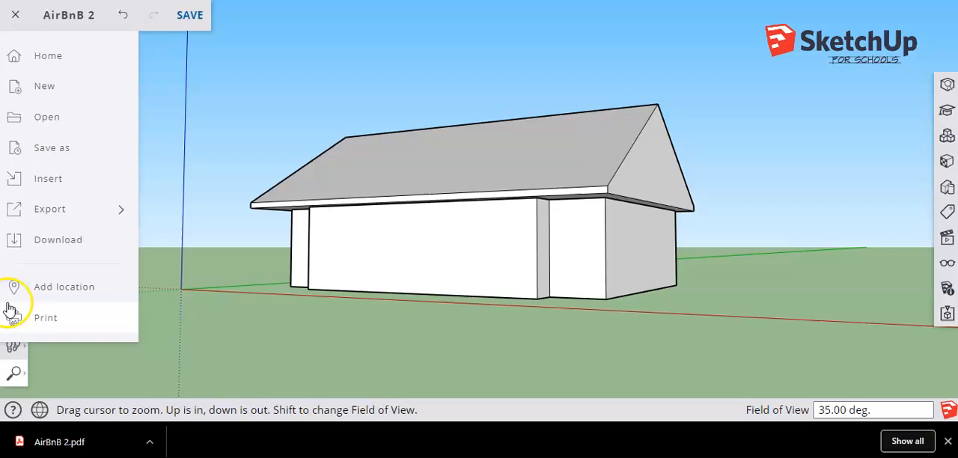
pyautogui.click(39, 318)
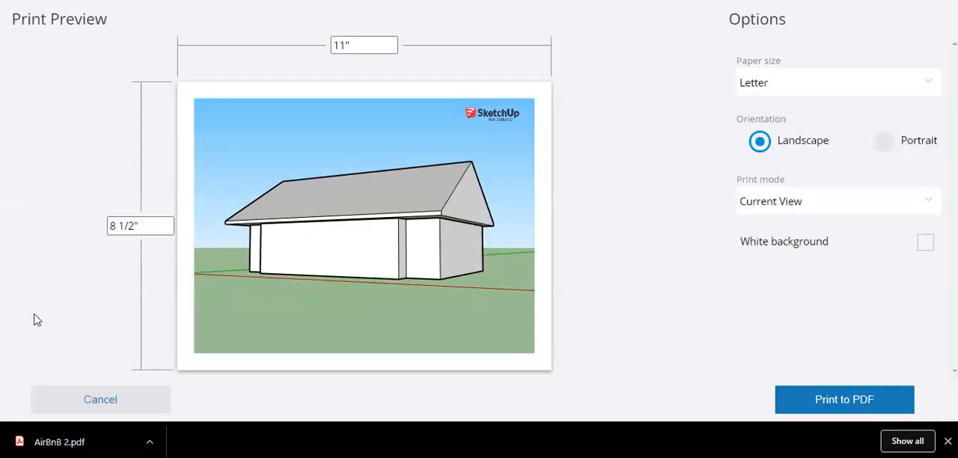
pyautogui.click(838, 400)
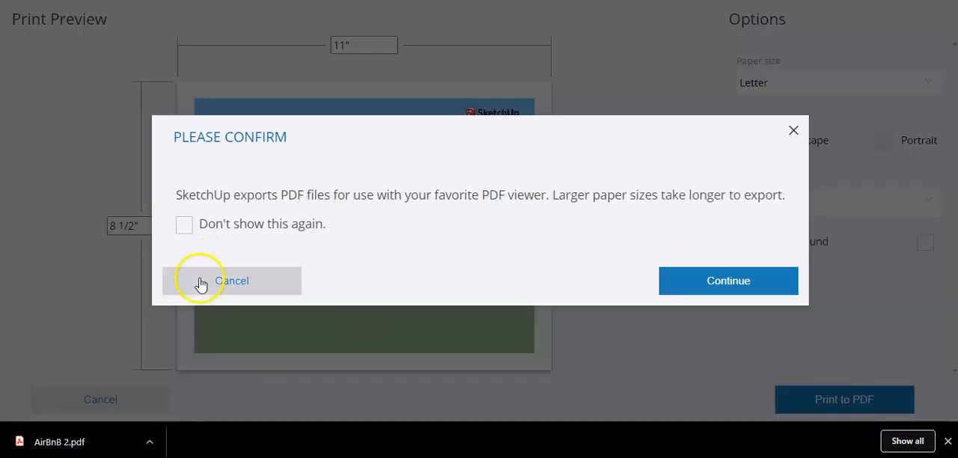
pyautogui.click(669, 274)
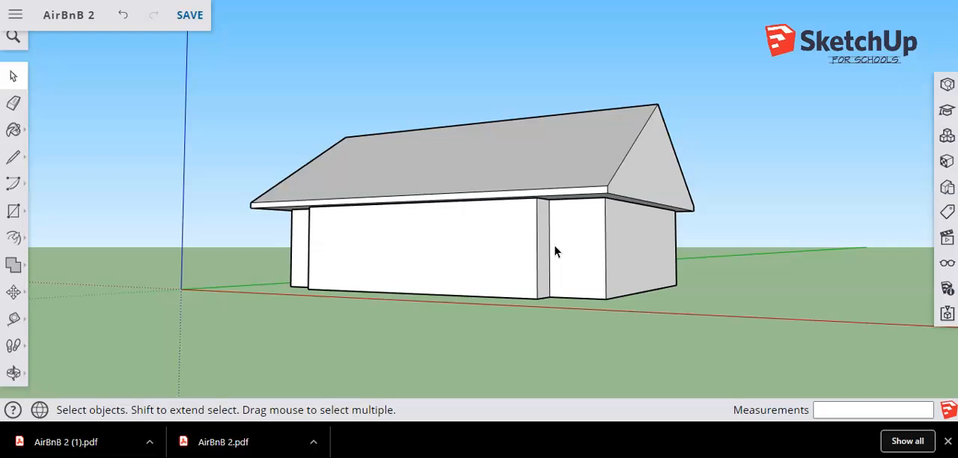
# Step: Hide the roof group so only the walls of the house are shown
pyautogui.click(635, 228)
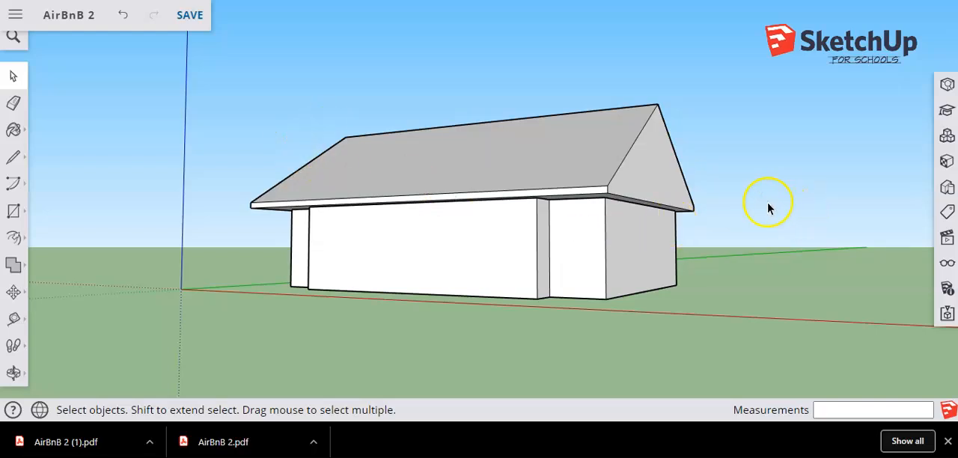
pyautogui.click(484, 222)
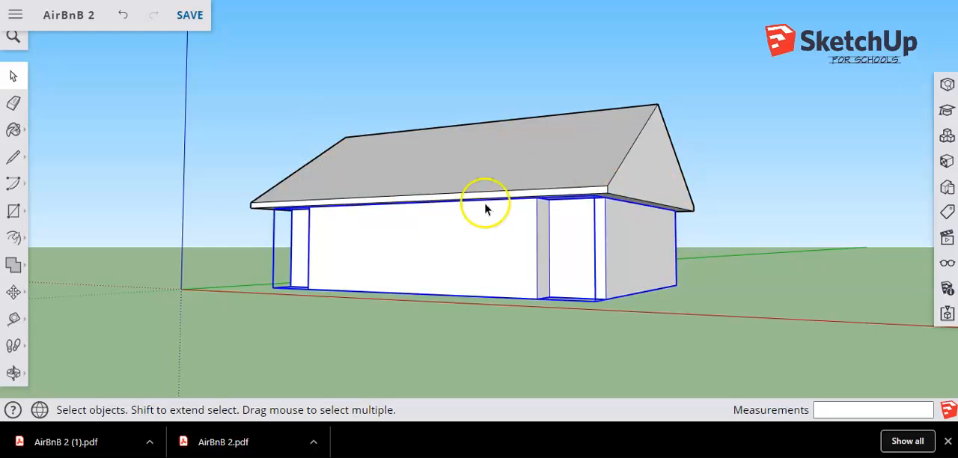
pyautogui.click(492, 146)
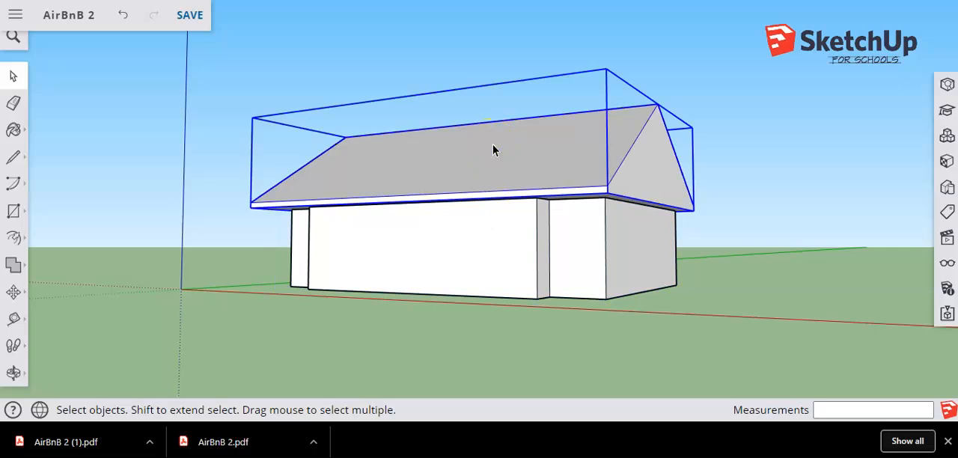
pyautogui.rightClick(492, 144)
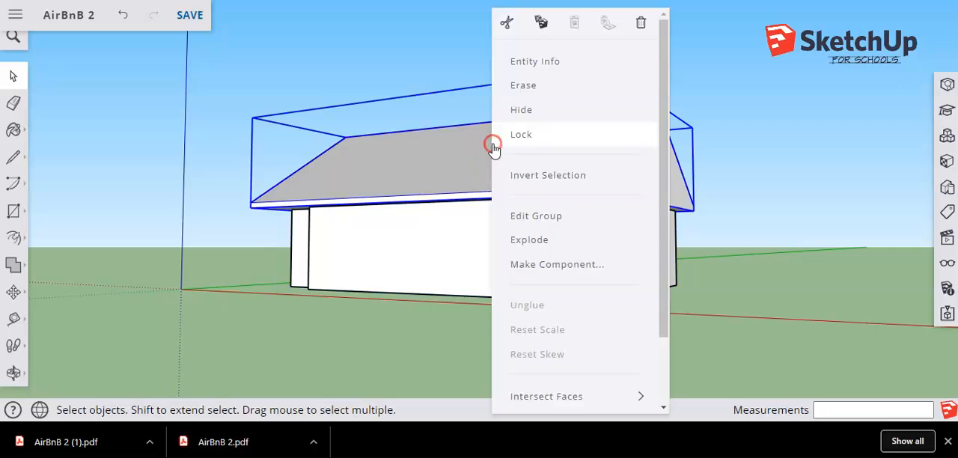
pyautogui.click(517, 112)
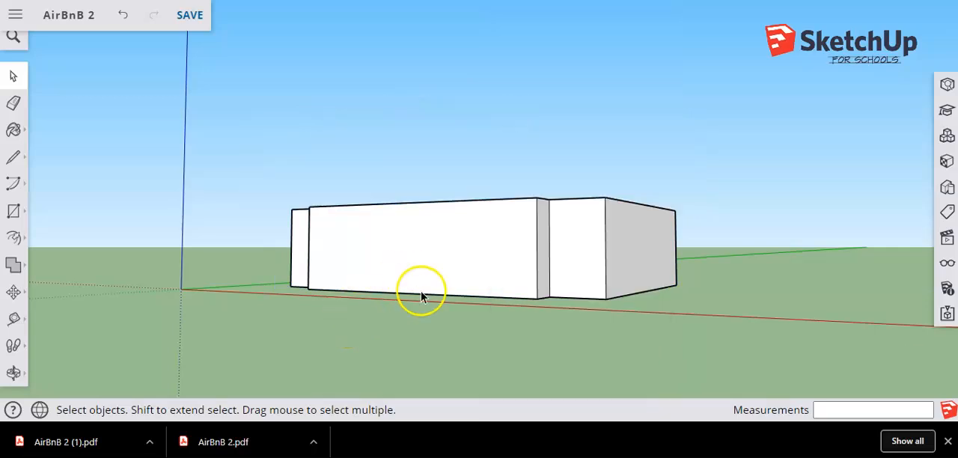
# Step: Explode the wall group of the house into loose geometry and clear the selection
pyautogui.scroll(-2, 495, 254)
pyautogui.scroll(3, 496, 254)
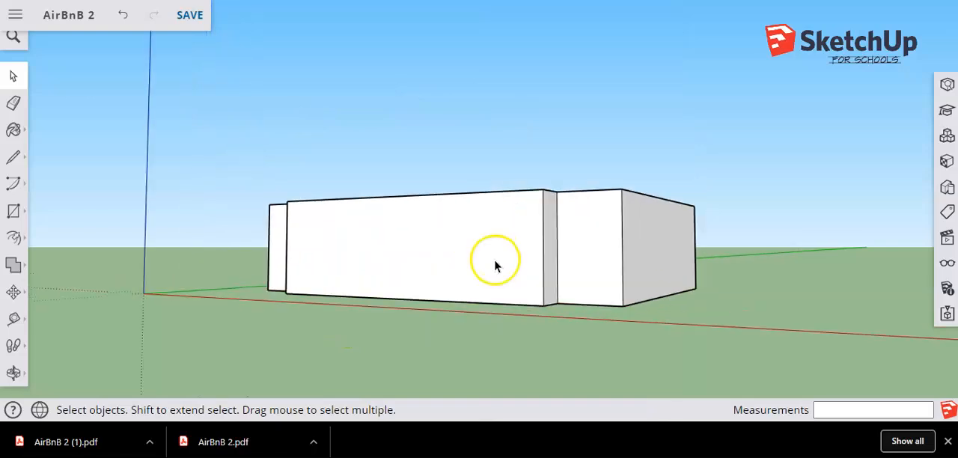
pyautogui.scroll(1, 514, 241)
pyautogui.moveTo(514, 242); pyautogui.dragTo(504, 267, button='middle')
pyautogui.click(502, 264)
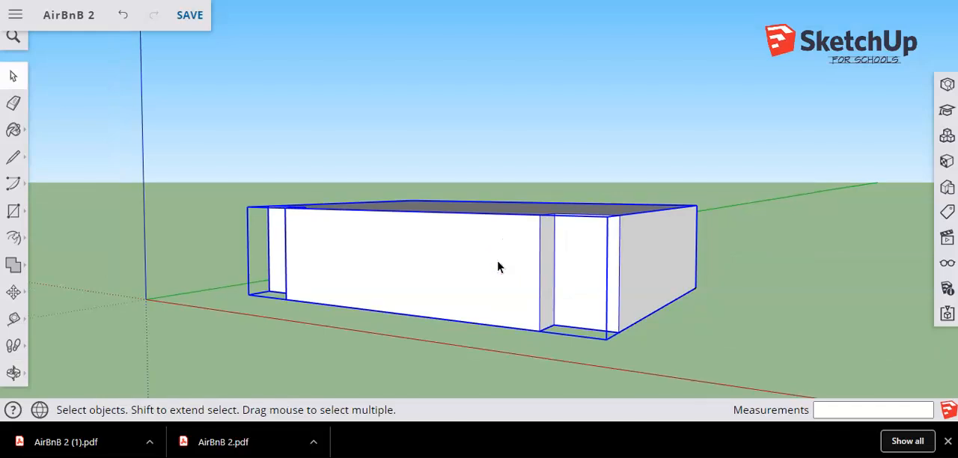
pyautogui.rightClick(497, 267)
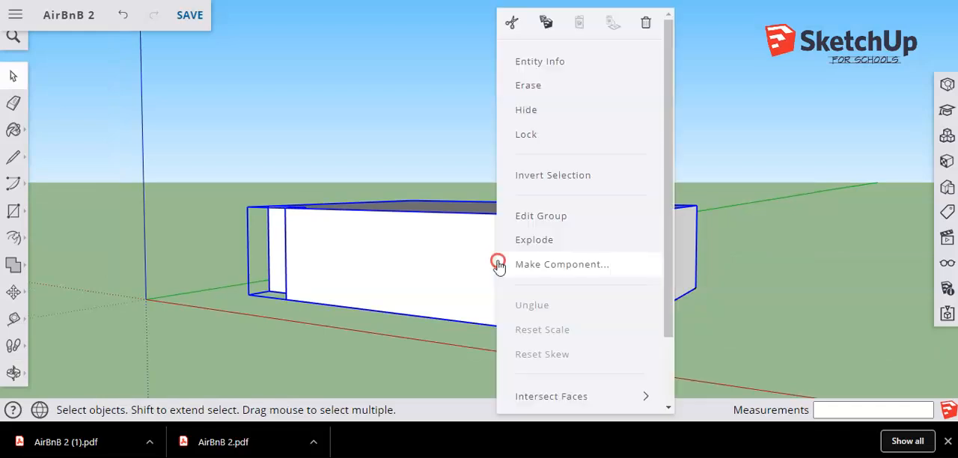
pyautogui.click(533, 241)
pyautogui.click(327, 362)
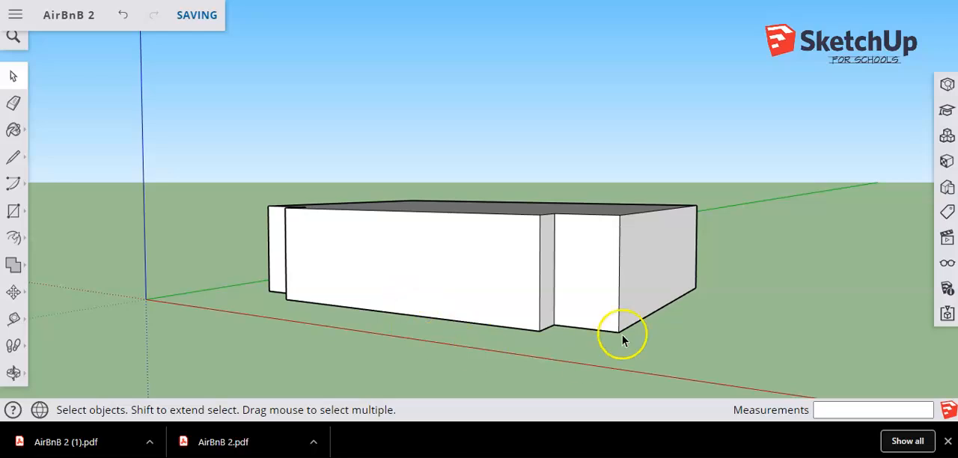
# Step: Place a vertical guide on the long front wall, 1.5' in from its corner edge beside the recess
pyautogui.scroll(2, 491, 322)
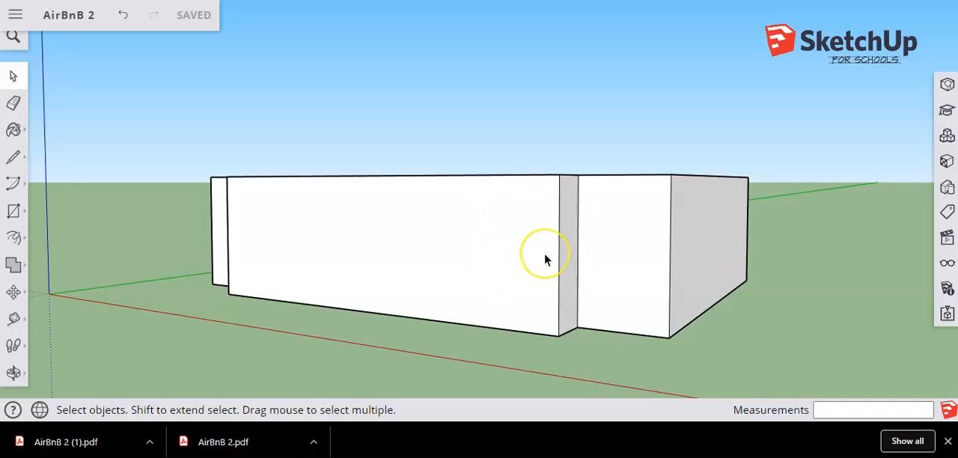
pyautogui.click(13, 319)
pyautogui.click(56, 240)
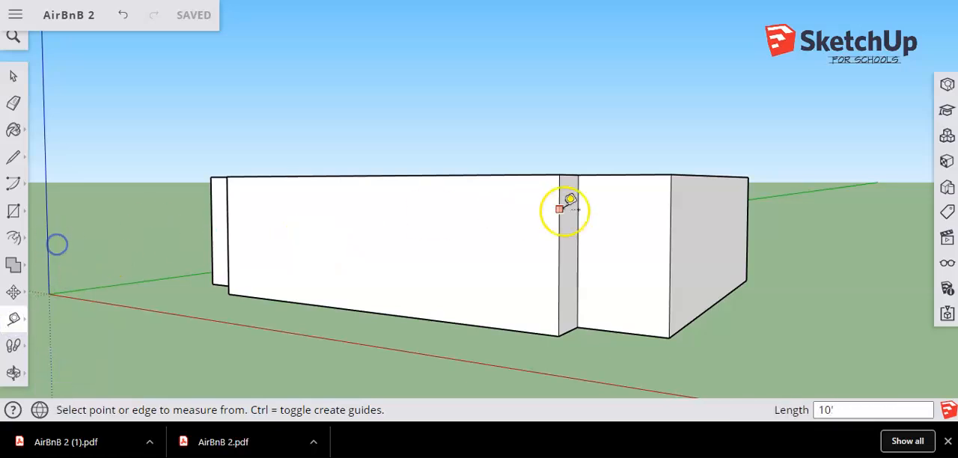
pyautogui.click(560, 256)
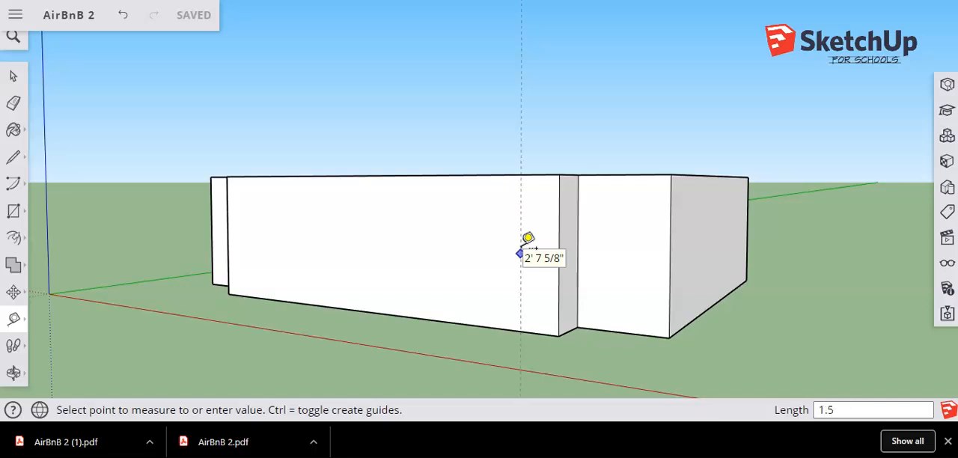
pyautogui.click(523, 248)
# Step: Add a second vertical guide 5.5' from the first on the front wall and a horizontal guide 7' above its bottom edge
pyautogui.click(535, 289)
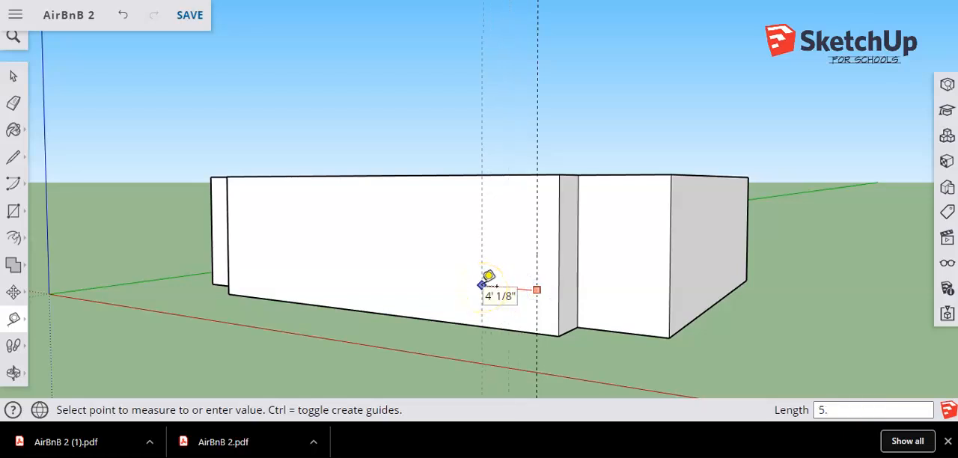
pyautogui.press('Return')
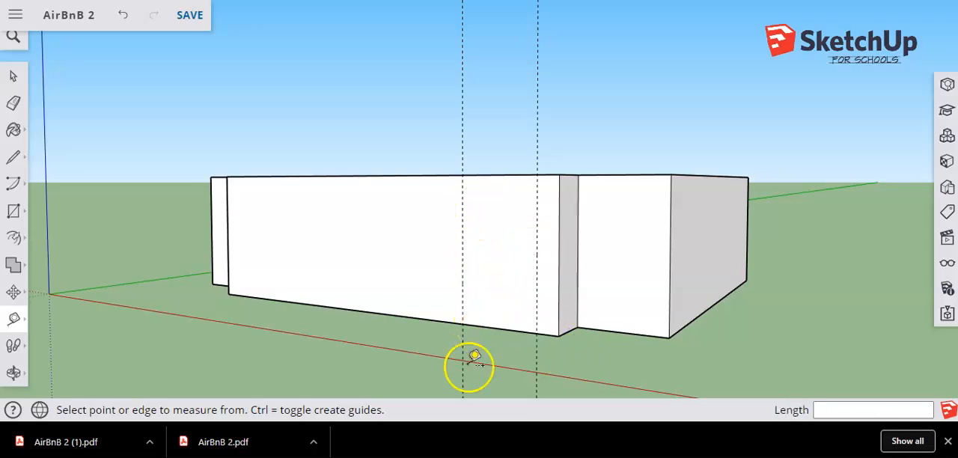
pyautogui.click(490, 327)
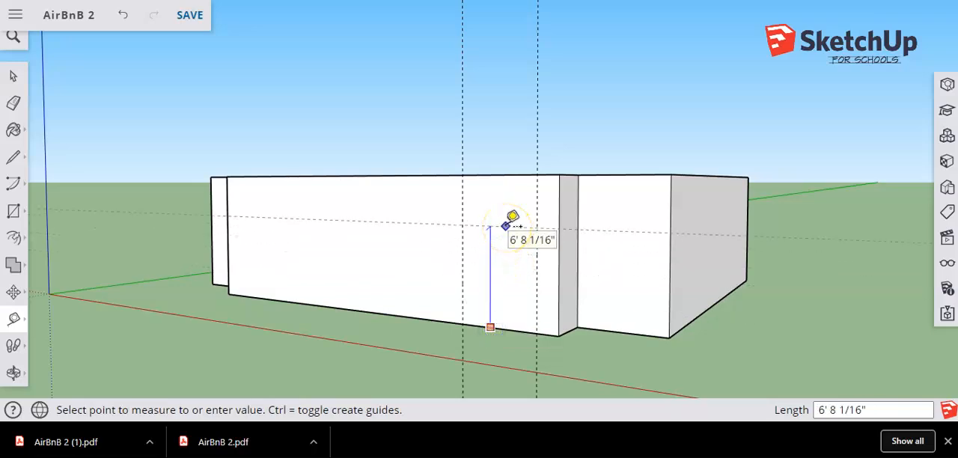
pyautogui.write("7'")
pyautogui.press('Return')
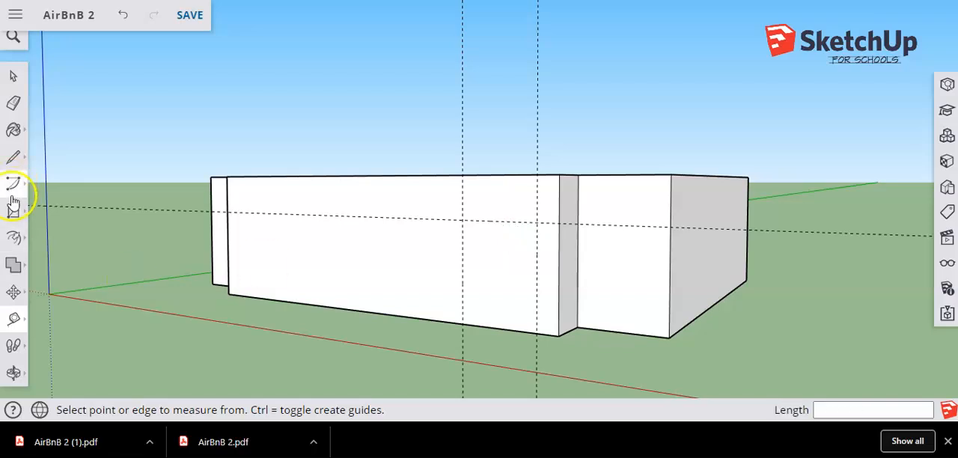
# Step: Draw the door outline with lines along the guides, from the wall's bottom edge up, across and back down
pyautogui.scroll(3, 503, 288)
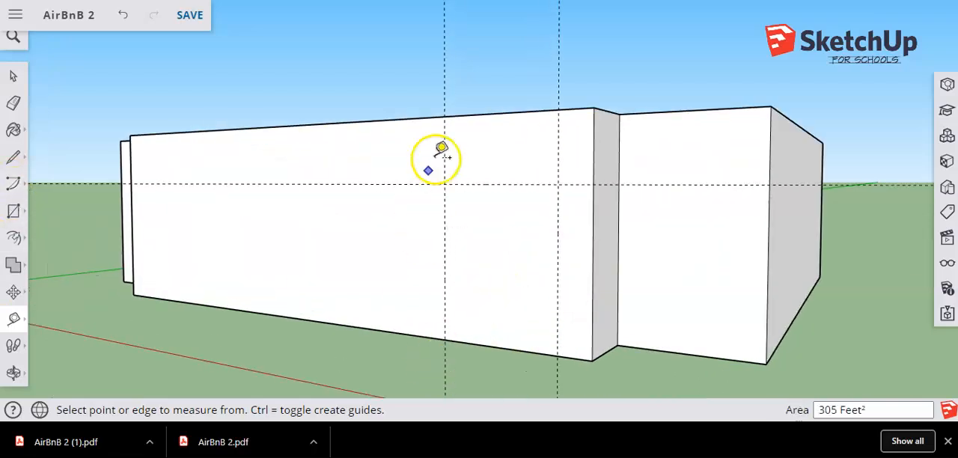
pyautogui.click(14, 161)
pyautogui.click(53, 141)
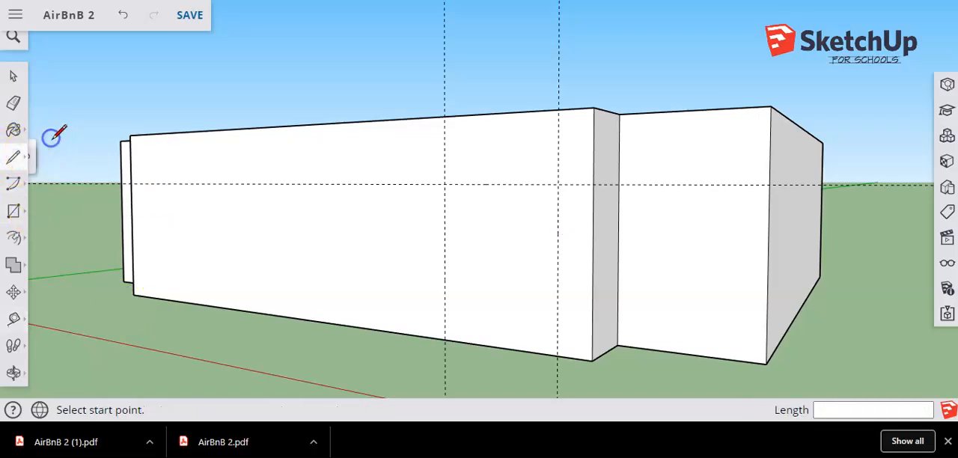
pyautogui.click(445, 341)
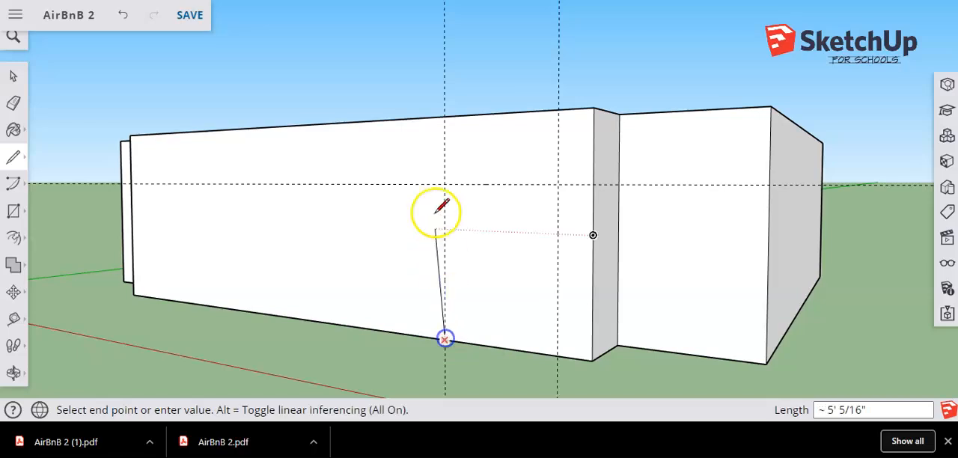
pyautogui.click(445, 184)
pyautogui.click(559, 184)
pyautogui.click(558, 356)
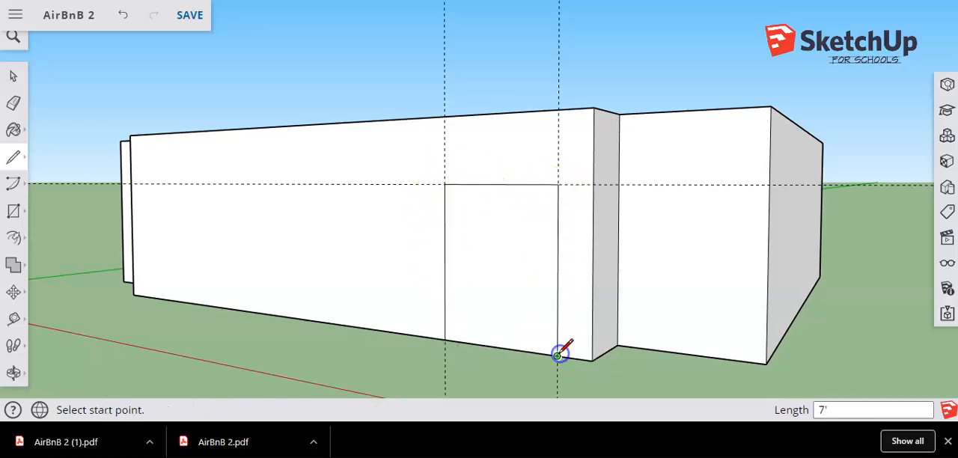
pyautogui.click(15, 241)
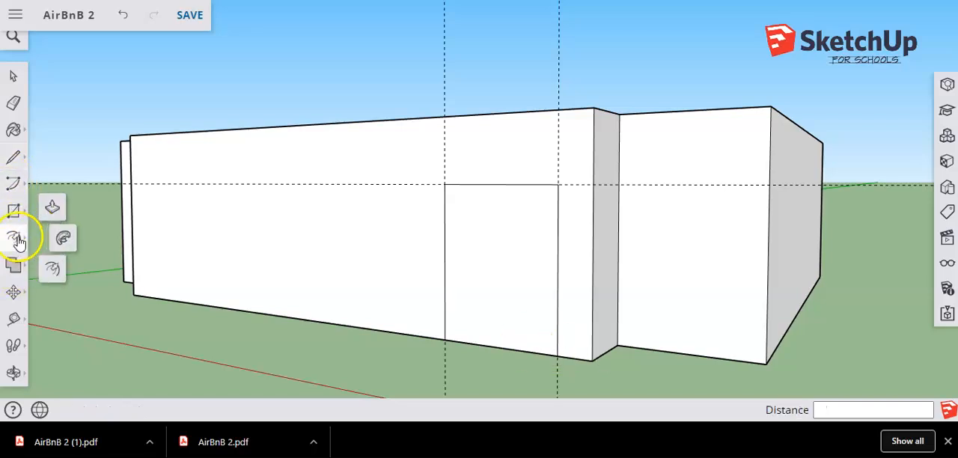
pyautogui.click(48, 208)
pyautogui.moveTo(471, 266)
pyautogui.mouseDown()
pyautogui.moveTo(441, 282)
pyautogui.moveTo(489, 267)
pyautogui.moveTo(462, 279)
pyautogui.mouseUp()
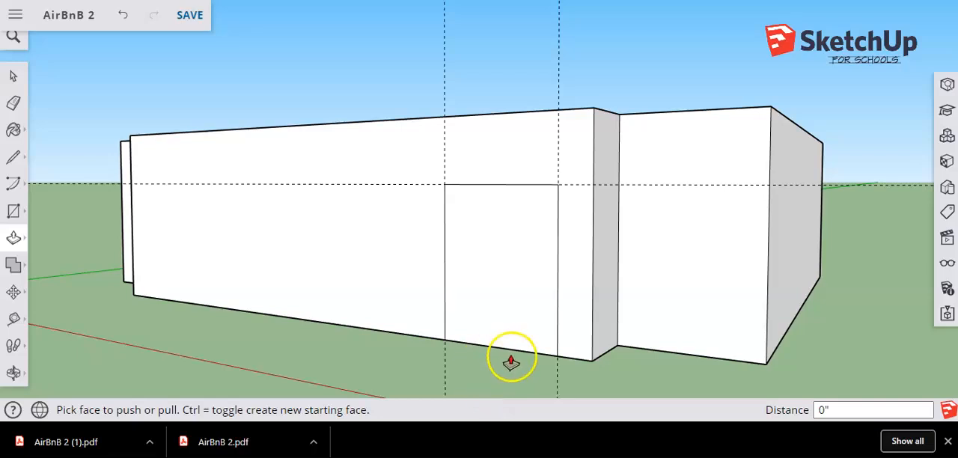
# Step: Offset the door outline inward by 2 inches to form the door frame
pyautogui.click(27, 238)
pyautogui.click(53, 274)
pyautogui.click(465, 287)
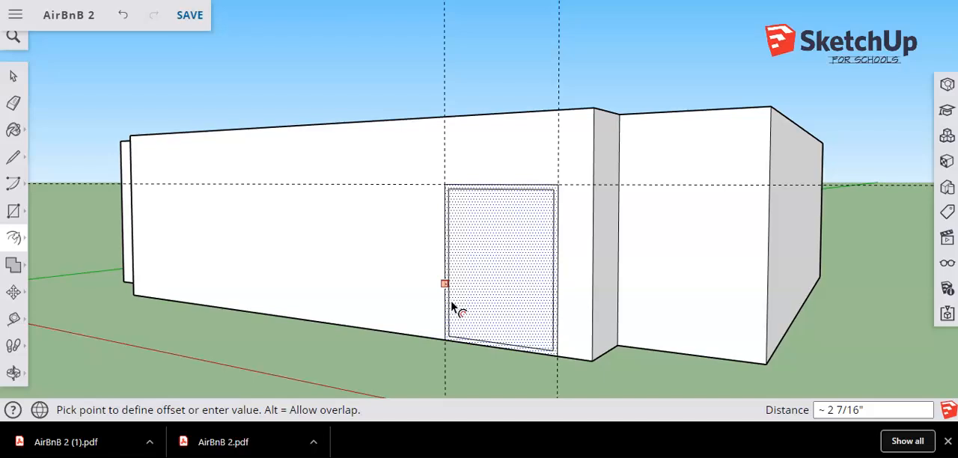
pyautogui.write('2')
pyautogui.press('Return')
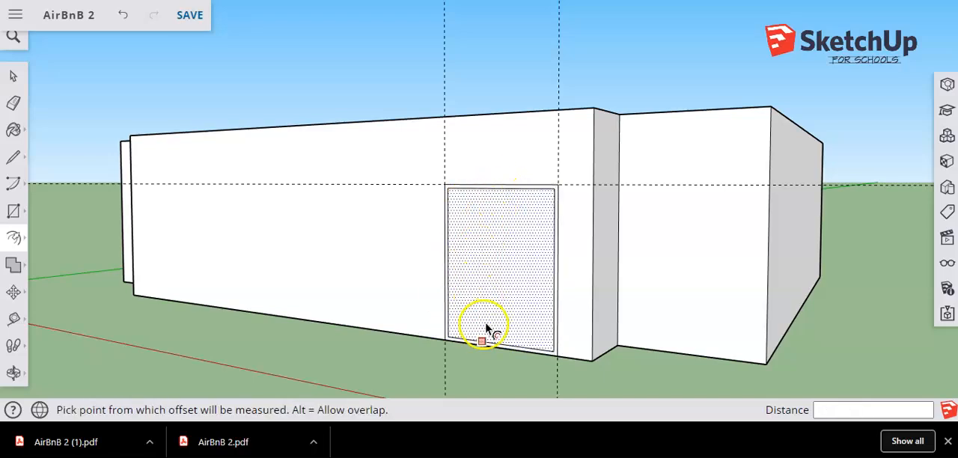
# Step: Divide the inner door face into four panels with a vertical and a horizontal line through its edge midpoints
pyautogui.scroll(1, 486, 329)
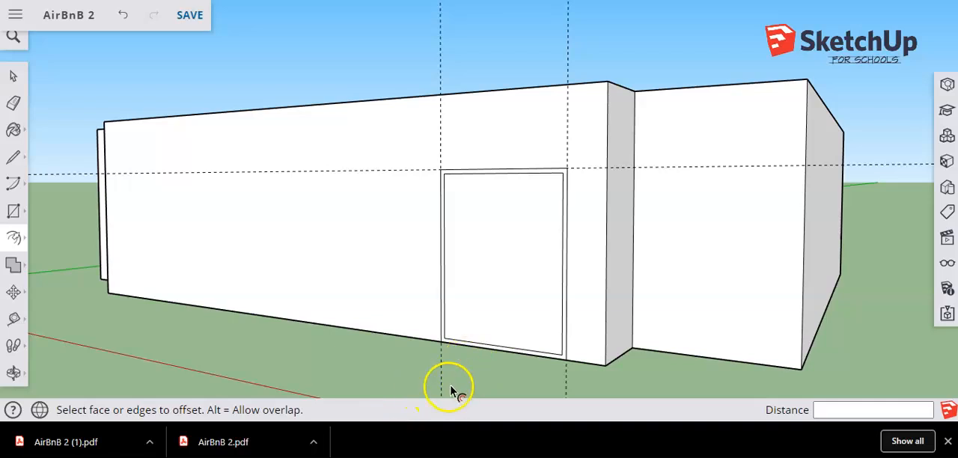
pyautogui.click(13, 157)
pyautogui.click(500, 172)
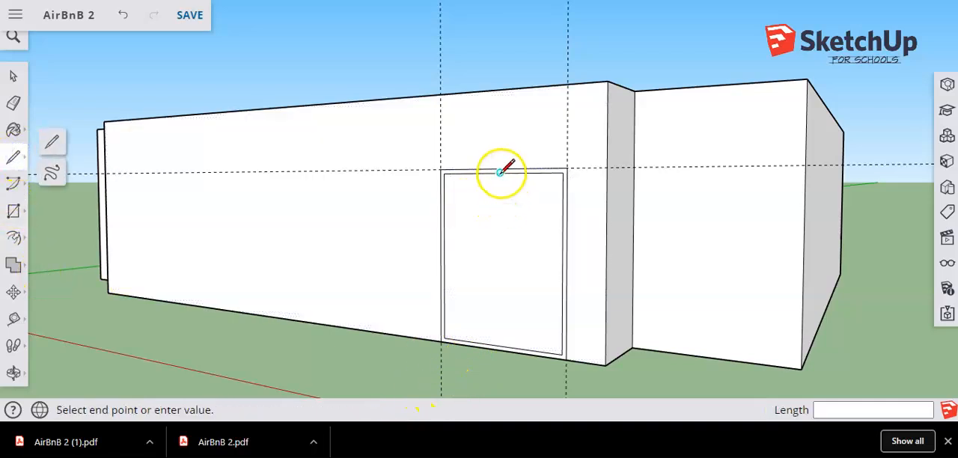
pyautogui.click(500, 345)
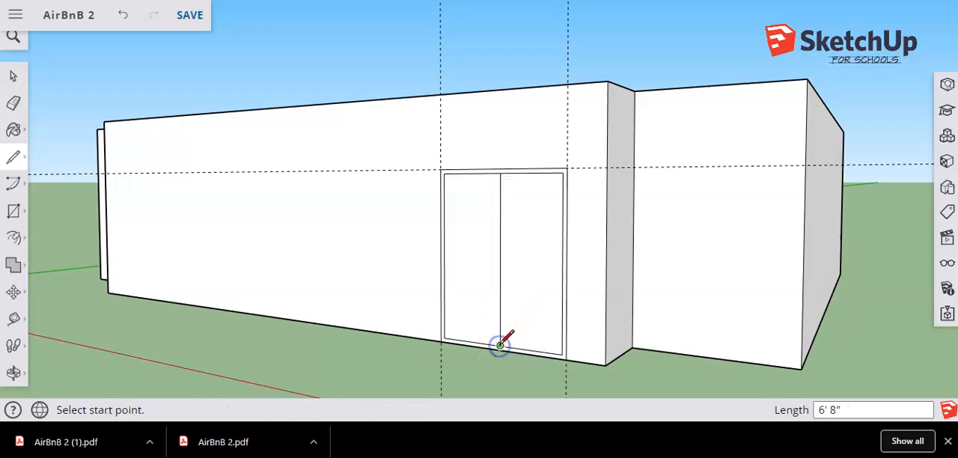
pyautogui.click(443, 256)
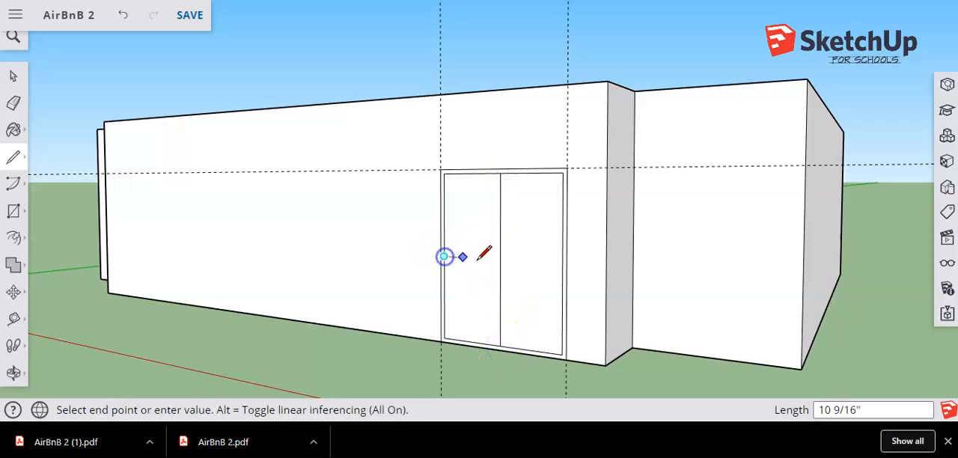
pyautogui.click(563, 263)
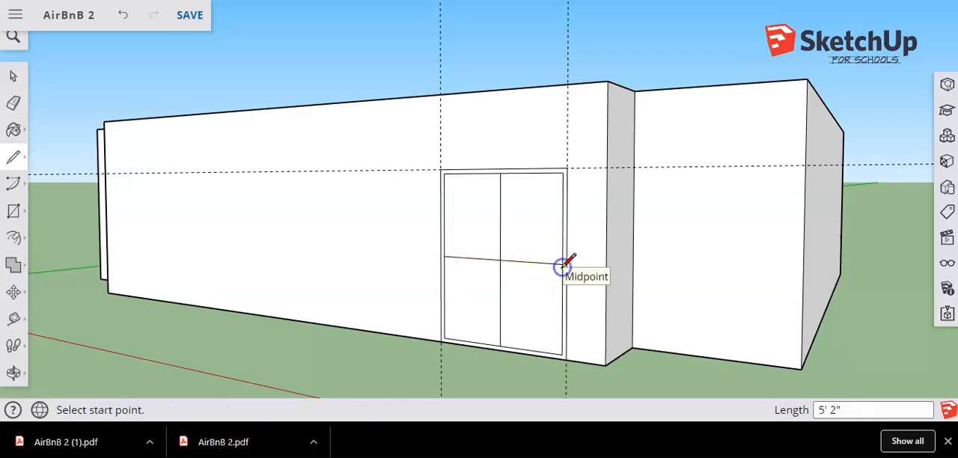
# Step: Offset the outlines of the two upper door panels inward by about 2 inches
pyautogui.click(15, 237)
pyautogui.click(52, 268)
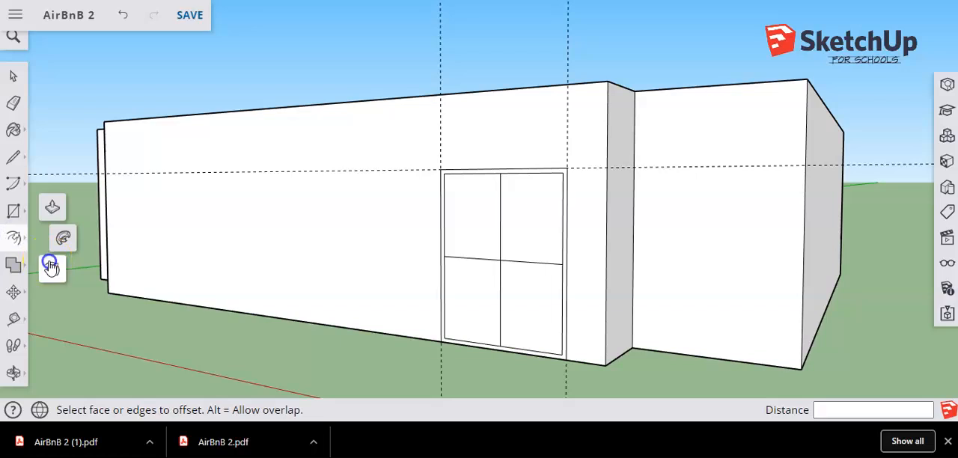
pyautogui.click(471, 223)
pyautogui.click(445, 217)
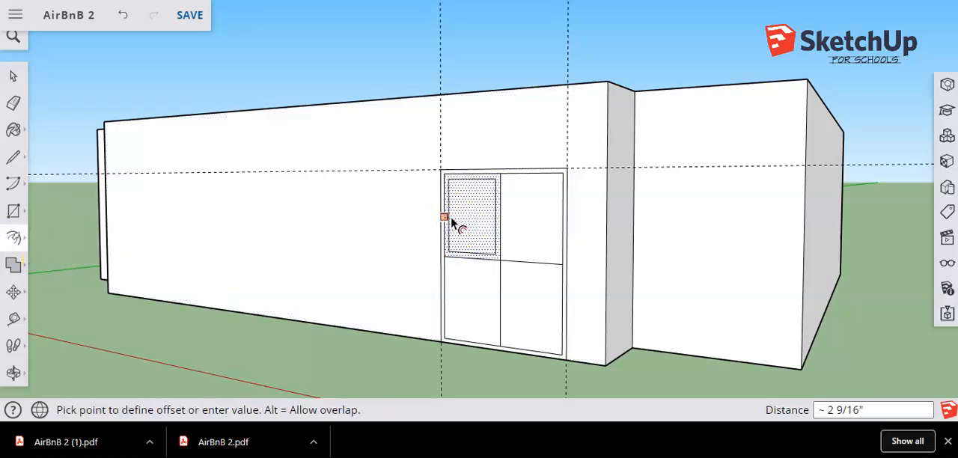
pyautogui.click(452, 221)
pyautogui.click(537, 235)
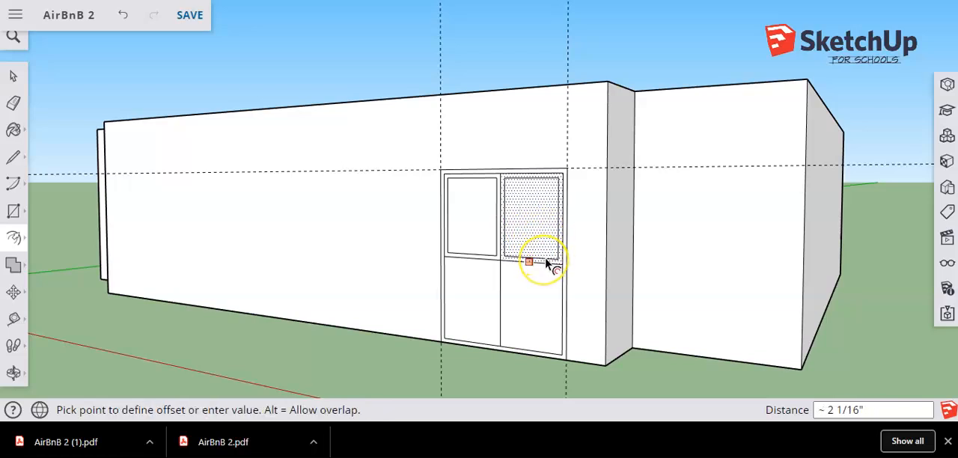
pyautogui.click(546, 263)
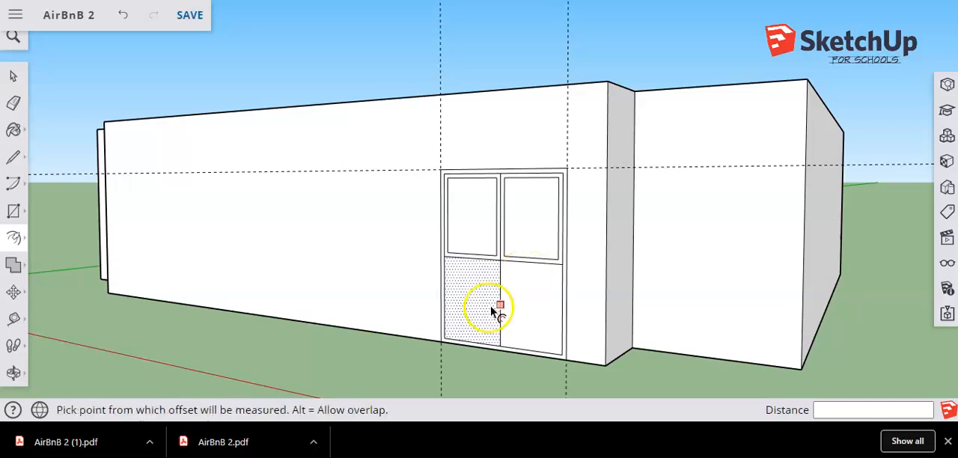
# Step: Offset the outlines of the two lower door panels inward by 2 inches
pyautogui.click(456, 304)
pyautogui.click(457, 304)
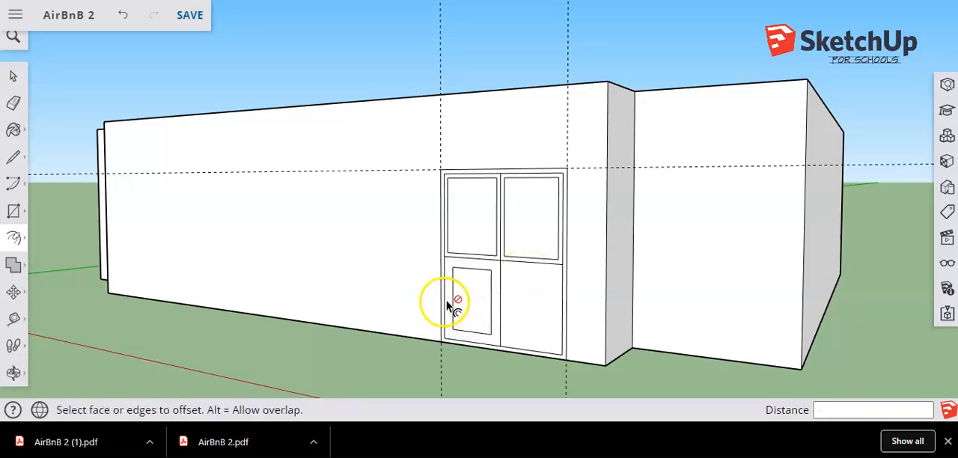
pyautogui.click(451, 302)
pyautogui.click(452, 300)
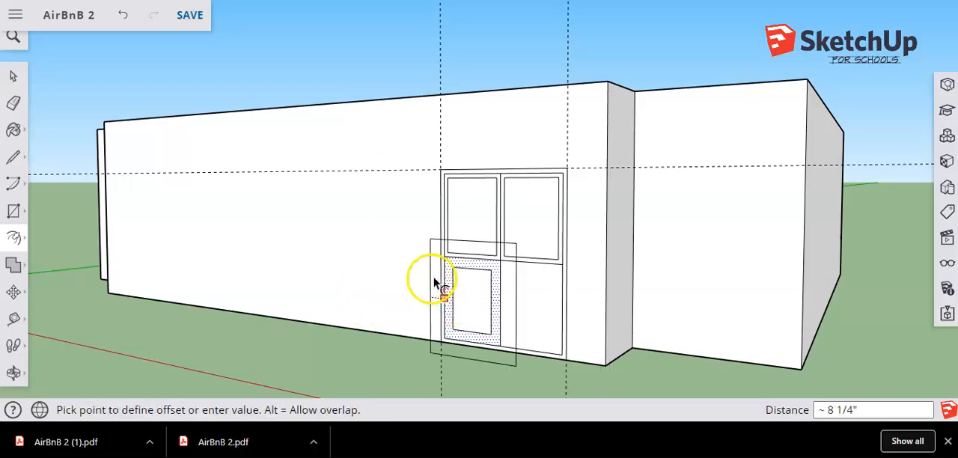
pyautogui.press('Return')
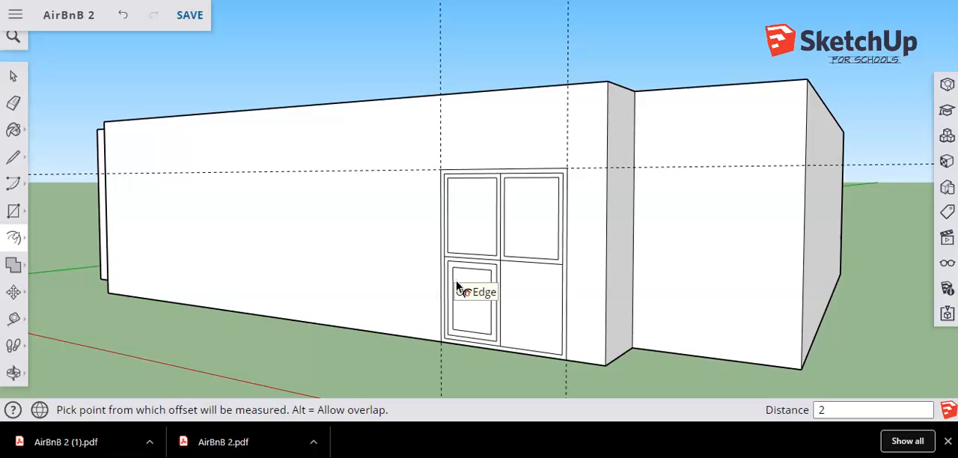
pyautogui.doubleClick(514, 292)
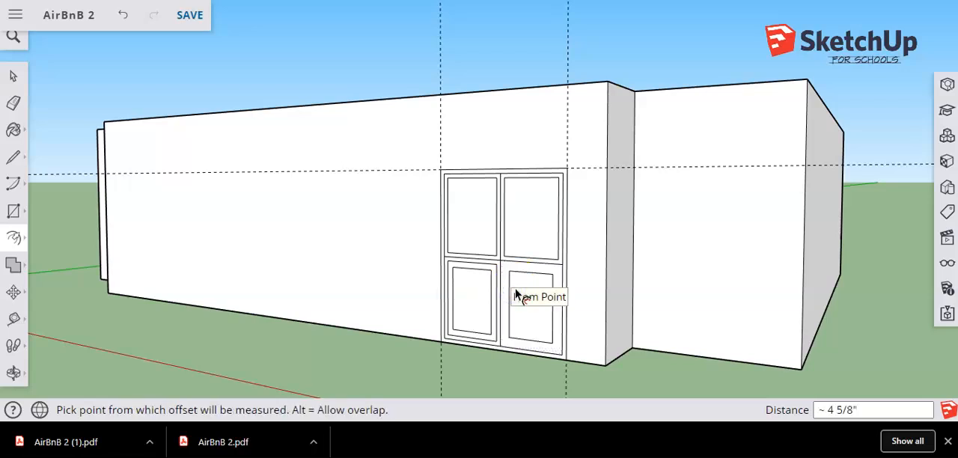
pyautogui.write('2')
pyautogui.press('Return')
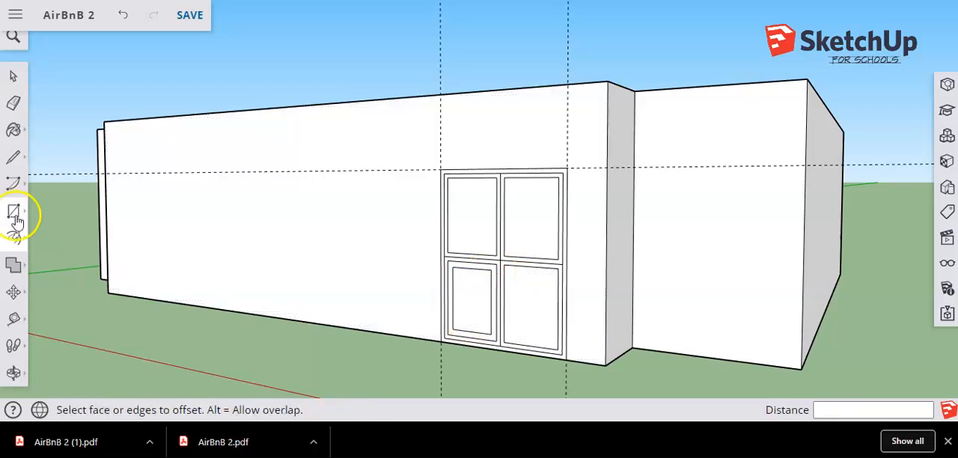
# Step: Delete the four edges of the extra innermost rectangle in the lower-left door panel while keeping the panel's face
pyautogui.click(15, 77)
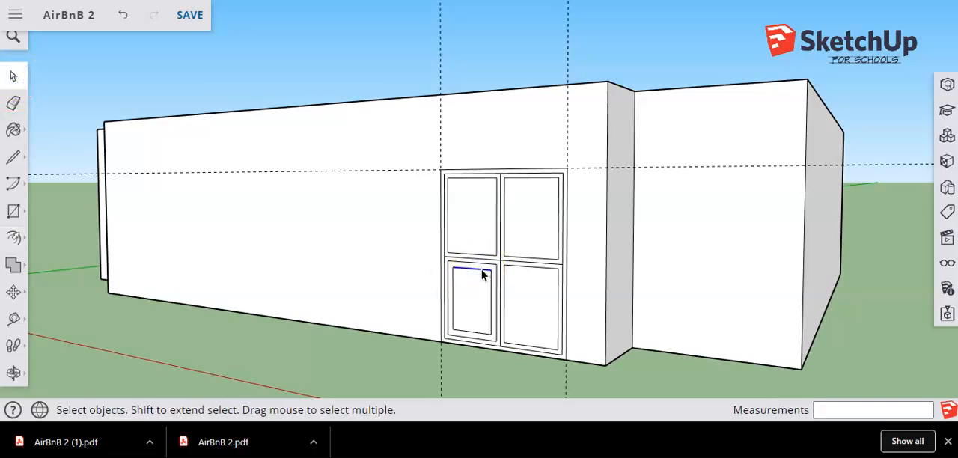
pyautogui.press('Delete')
pyautogui.click(491, 285)
pyautogui.press('Delete')
pyautogui.click(453, 293)
pyautogui.press('Delete')
pyautogui.click(466, 331)
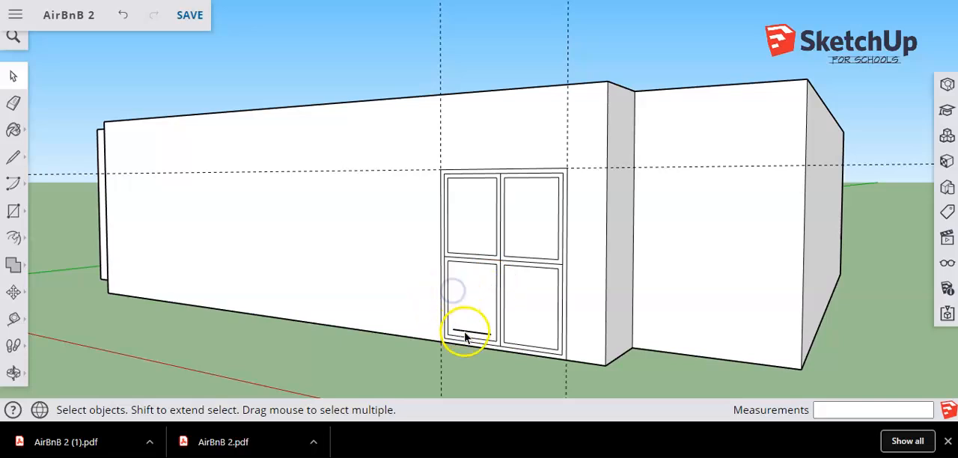
pyautogui.press('Delete')
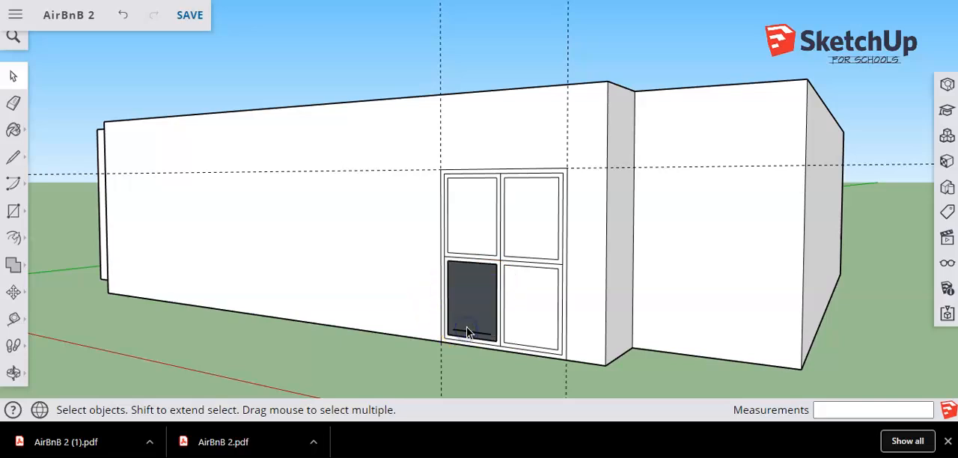
pyautogui.click(118, 18)
pyautogui.click(473, 333)
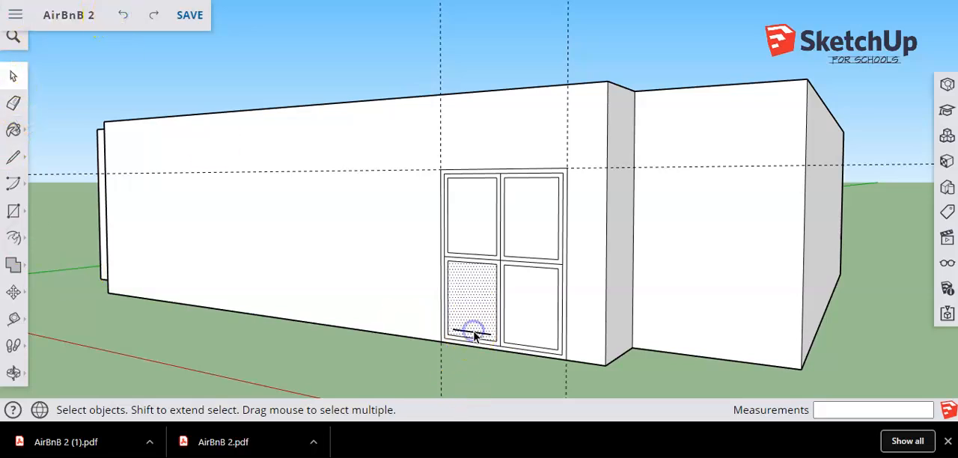
pyautogui.click(474, 333)
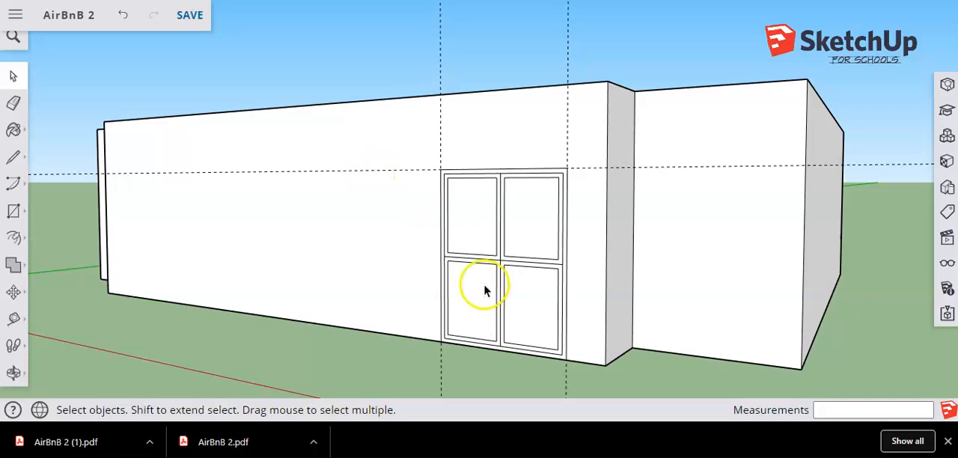
# Step: Push the inner faces of the two upper door panels inward by about 4 3/16"
pyautogui.scroll(2, 483, 285)
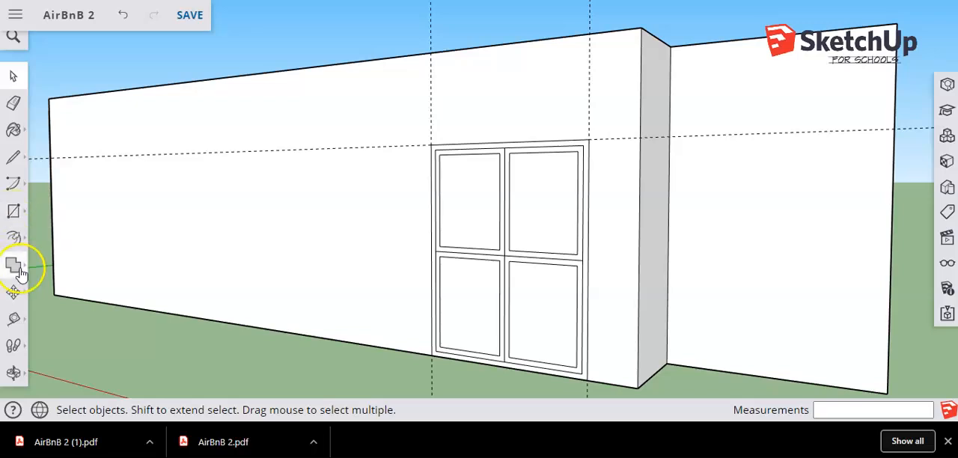
pyautogui.click(15, 239)
pyautogui.click(51, 207)
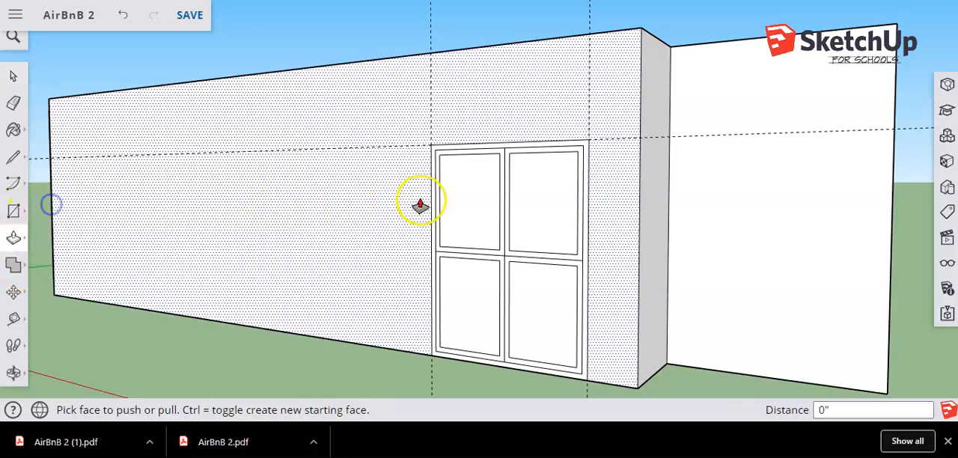
pyautogui.click(464, 191)
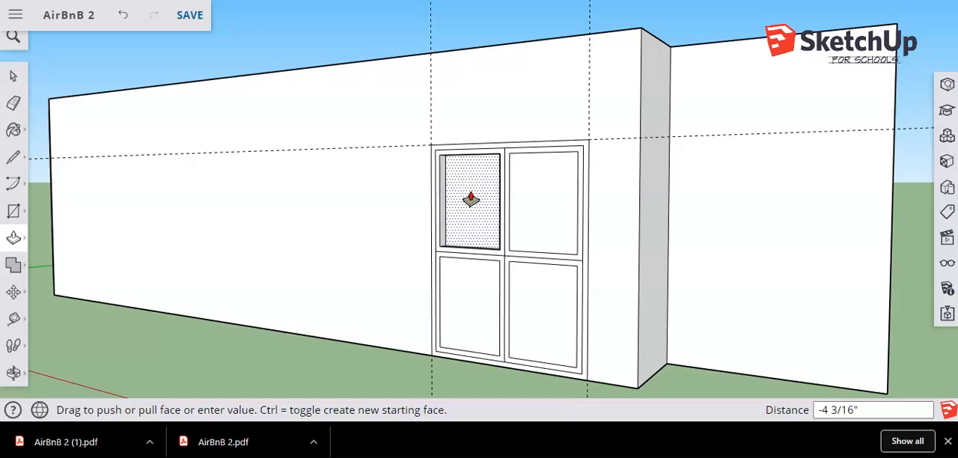
pyautogui.click(471, 196)
pyautogui.click(519, 199)
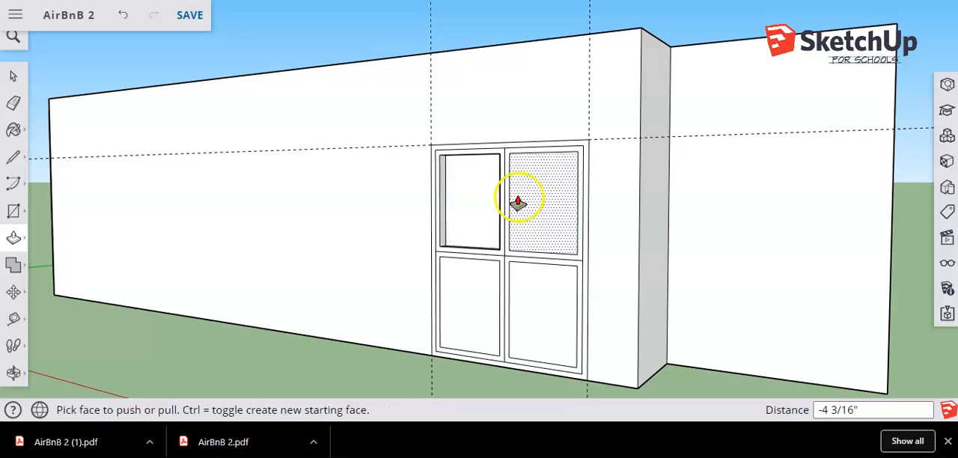
pyautogui.click(475, 188)
# Step: Push the inner faces of the two lower door panels inward to the same depth as the upper panels
pyautogui.click(476, 288)
pyautogui.click(467, 229)
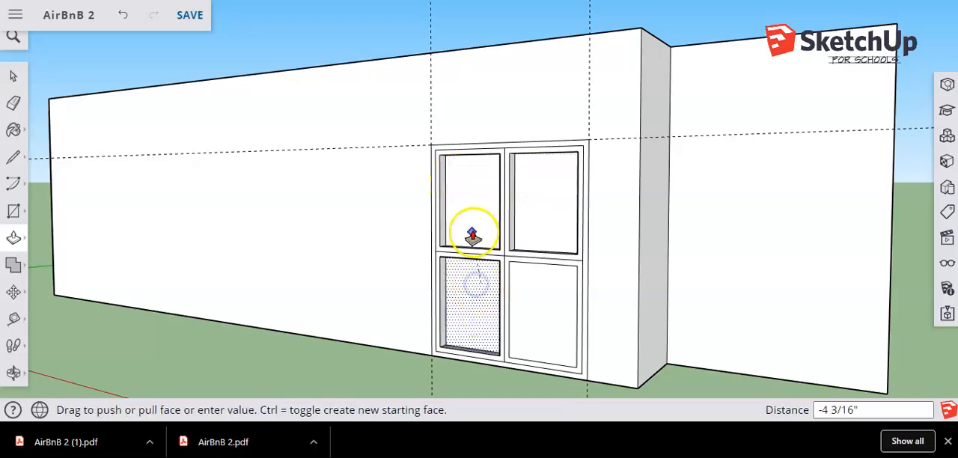
pyautogui.click(528, 283)
pyautogui.click(536, 235)
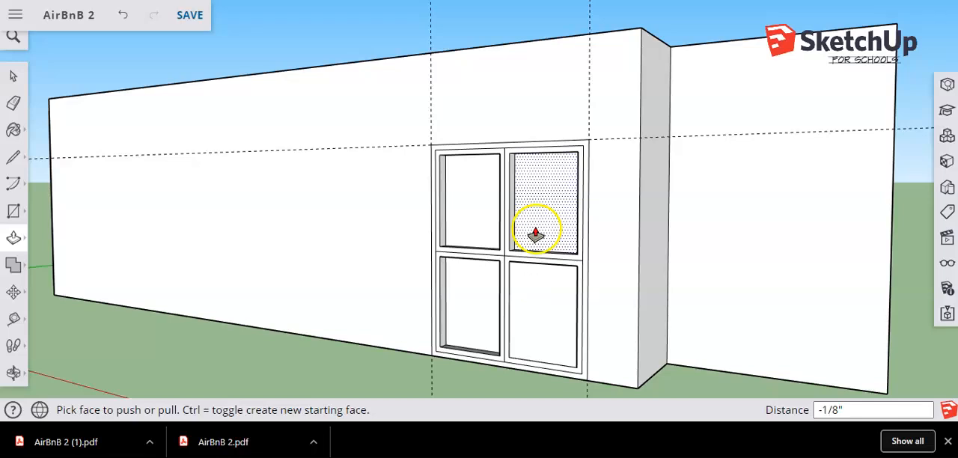
pyautogui.click(526, 332)
pyautogui.click(536, 237)
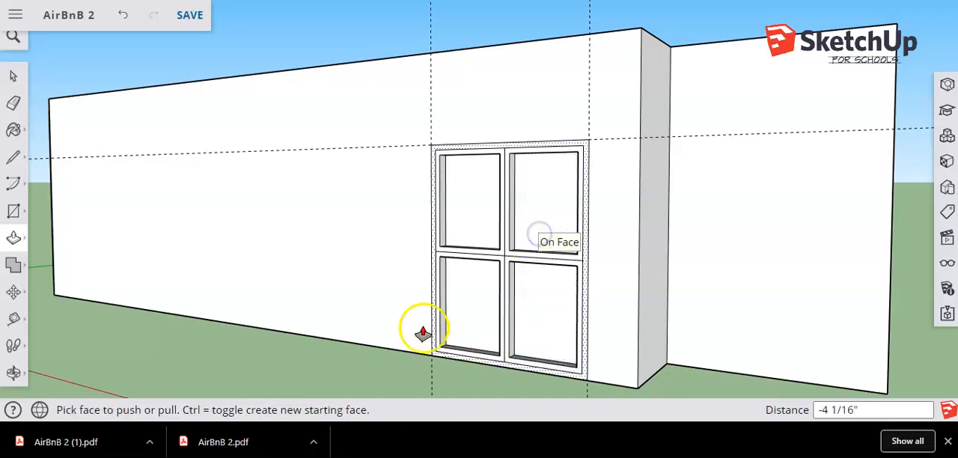
# Step: Delete the vertical and horizontal dividing lines between the four door panels so their surrounds merge into one face
pyautogui.scroll(3, 438, 247)
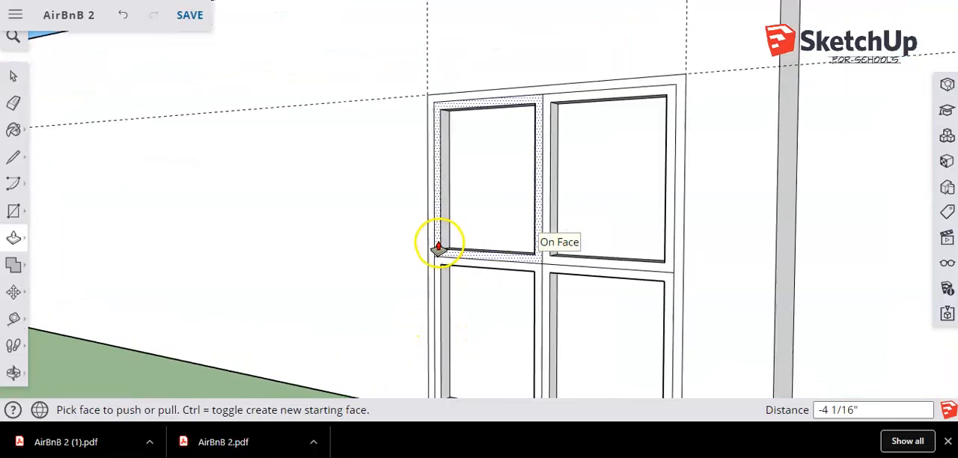
pyautogui.scroll(4, 472, 274)
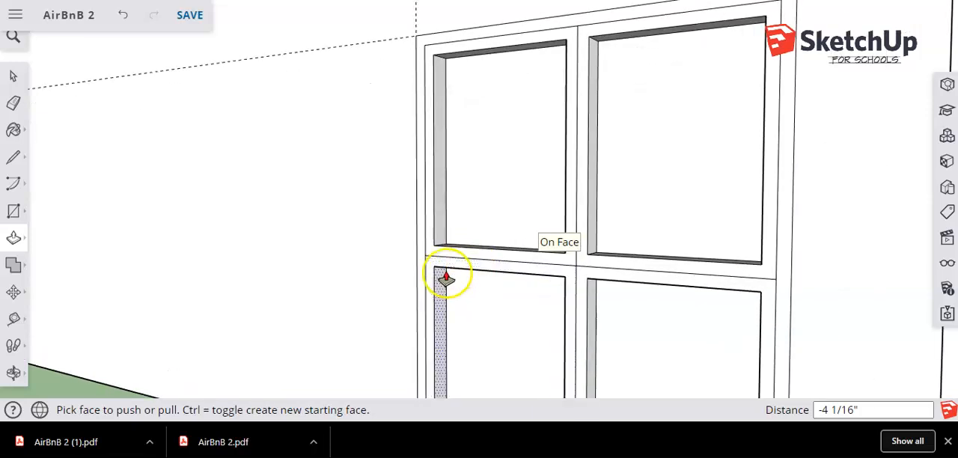
pyautogui.click(13, 77)
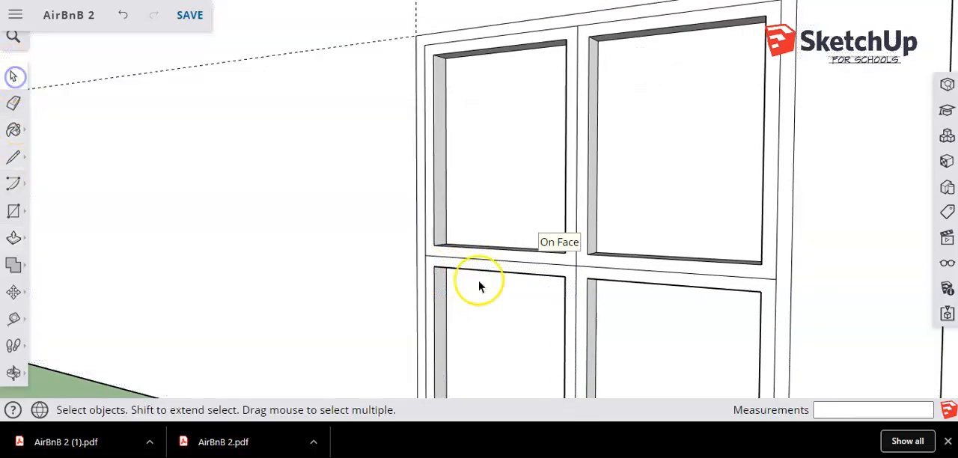
pyautogui.click(558, 267)
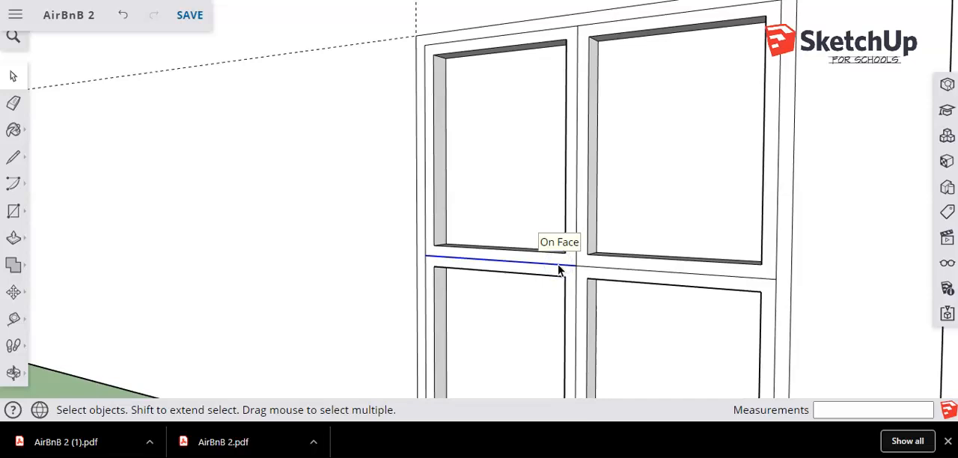
pyautogui.click(573, 278)
pyautogui.click(637, 274)
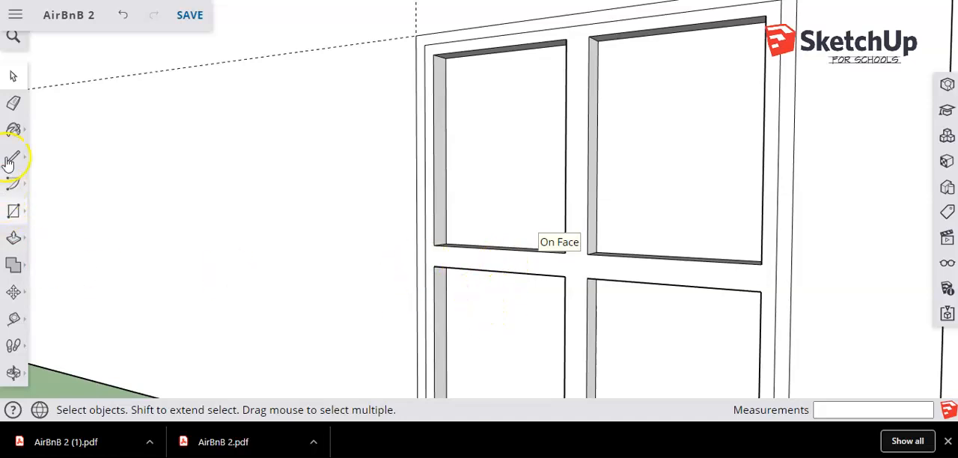
# Step: Push the face around the four door panels in about 2 1/4" and pull the outer door frame out about 1 9/16"
pyautogui.click(14, 239)
pyautogui.click(574, 263)
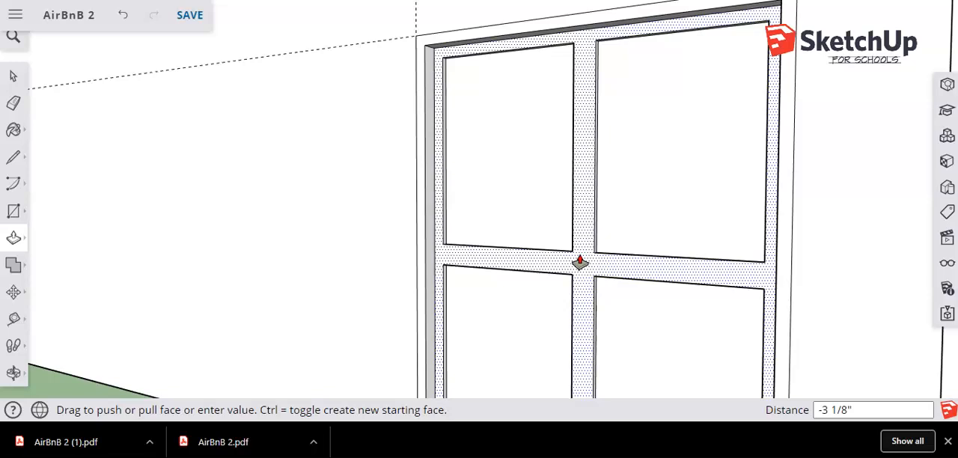
pyautogui.click(578, 260)
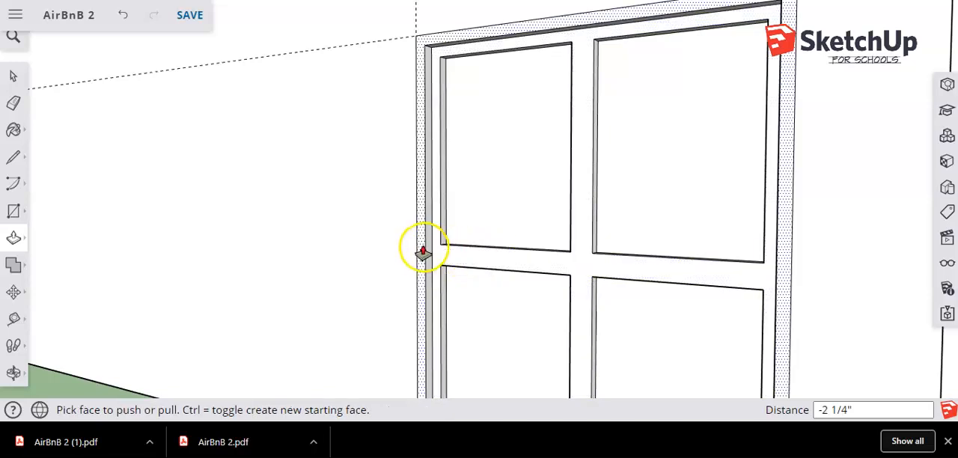
pyautogui.click(422, 250)
pyautogui.click(417, 250)
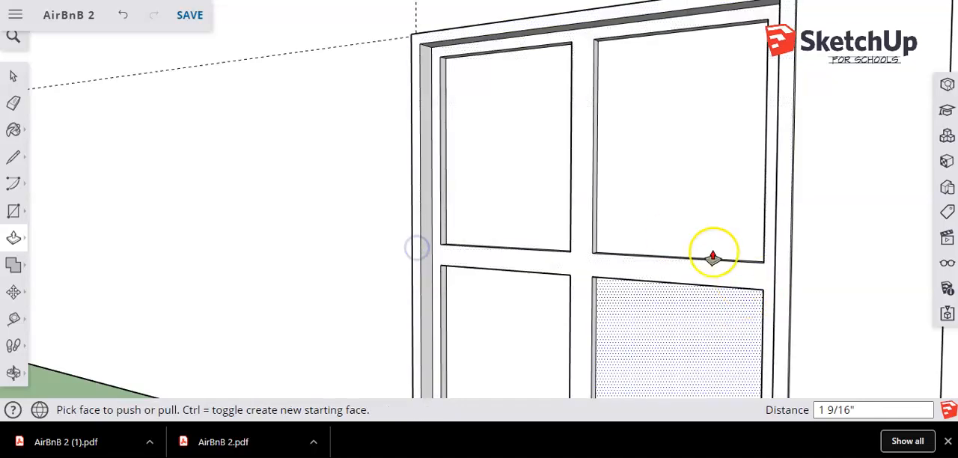
# Step: Delete all guides from the model
pyautogui.scroll(-5, 538, 263)
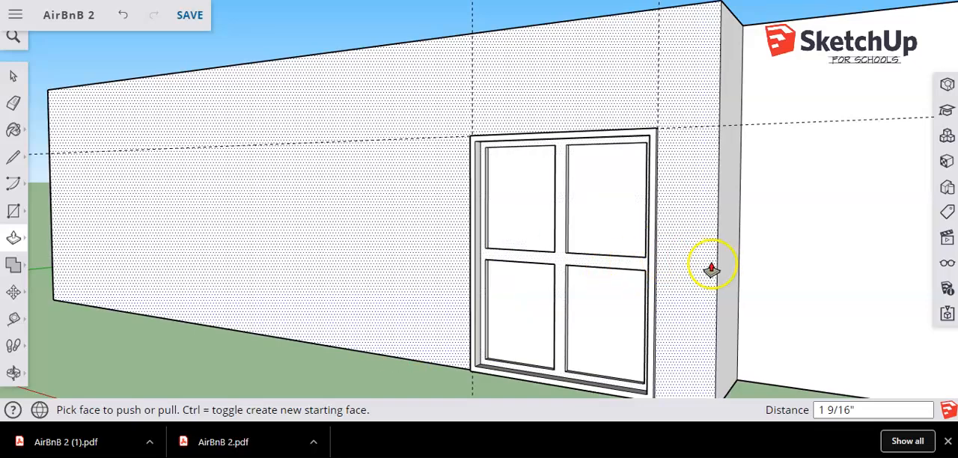
pyautogui.scroll(-3, 695, 268)
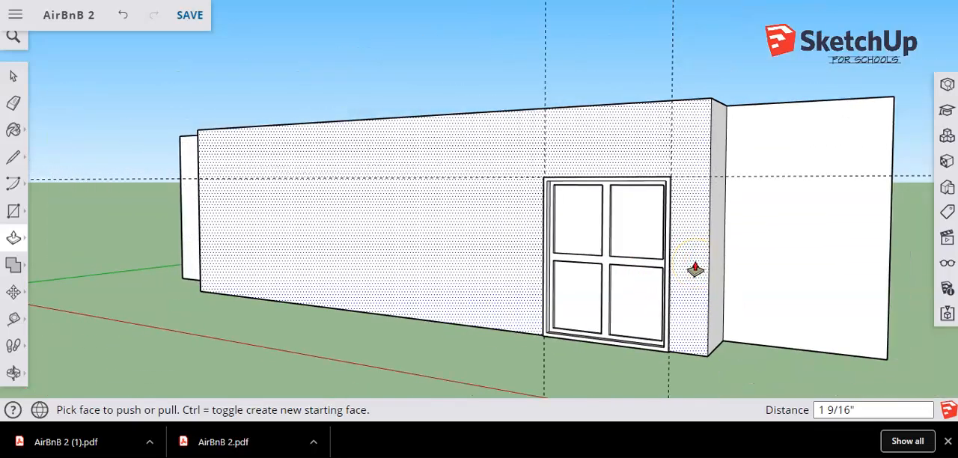
pyautogui.click(948, 266)
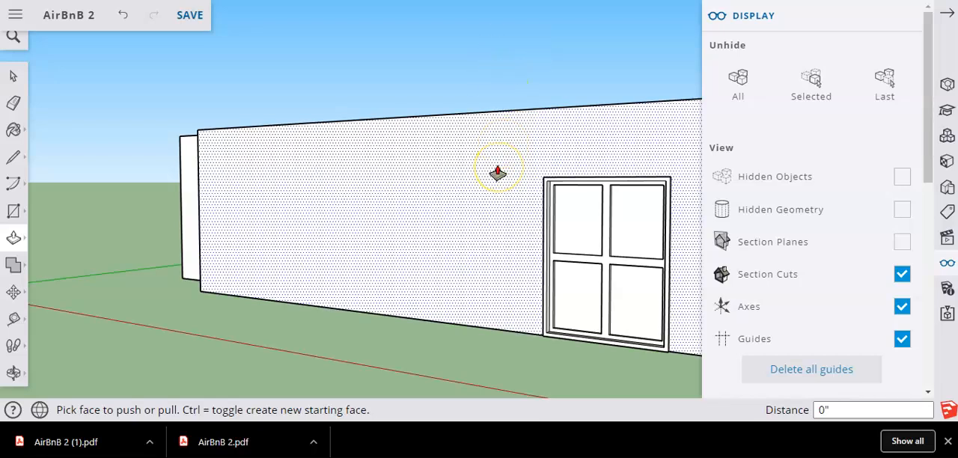
pyautogui.click(946, 13)
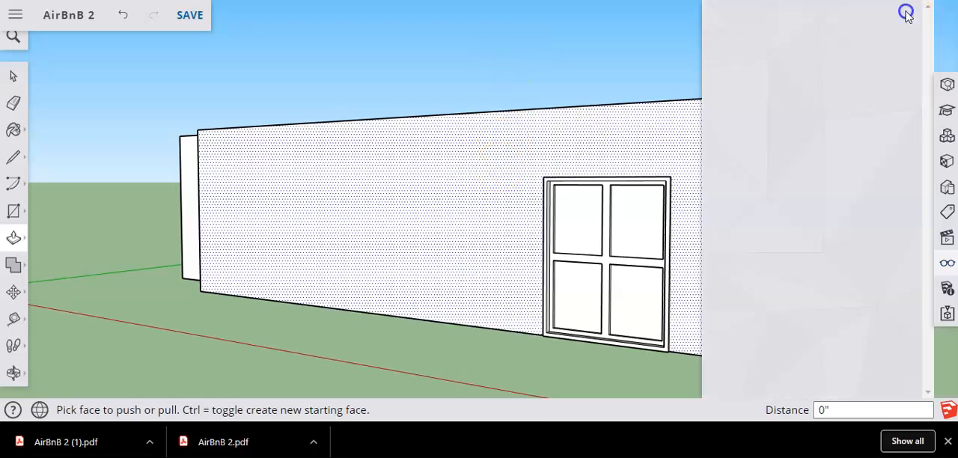
# Step: Unhide all hidden objects to bring the roof back onto the house
pyautogui.click(947, 266)
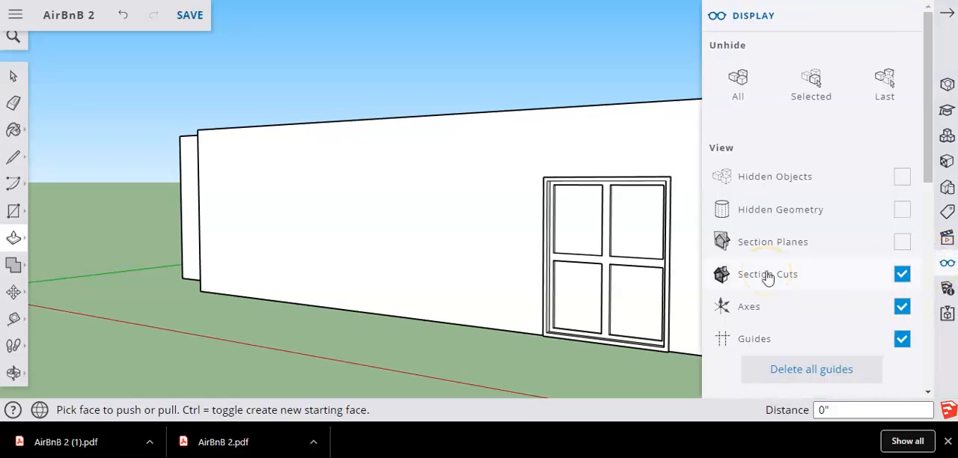
pyautogui.scroll(-4, 768, 278)
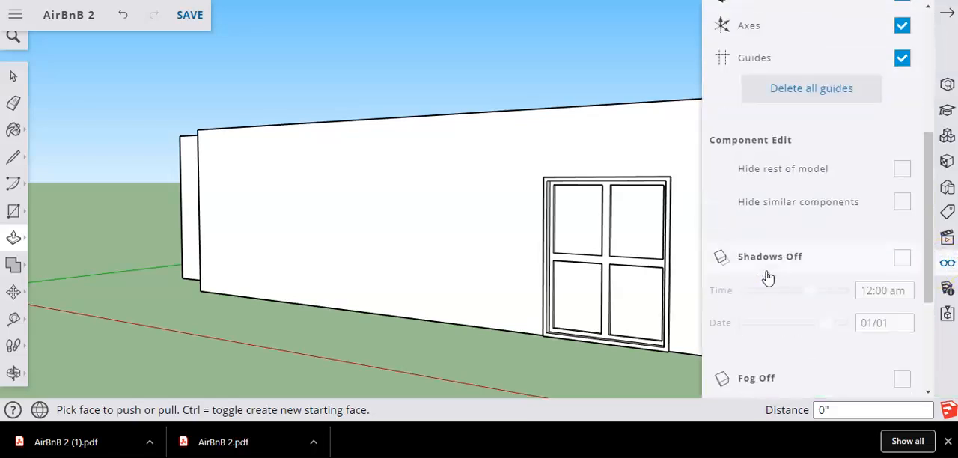
pyautogui.scroll(-1, 766, 274)
pyautogui.scroll(3, 765, 278)
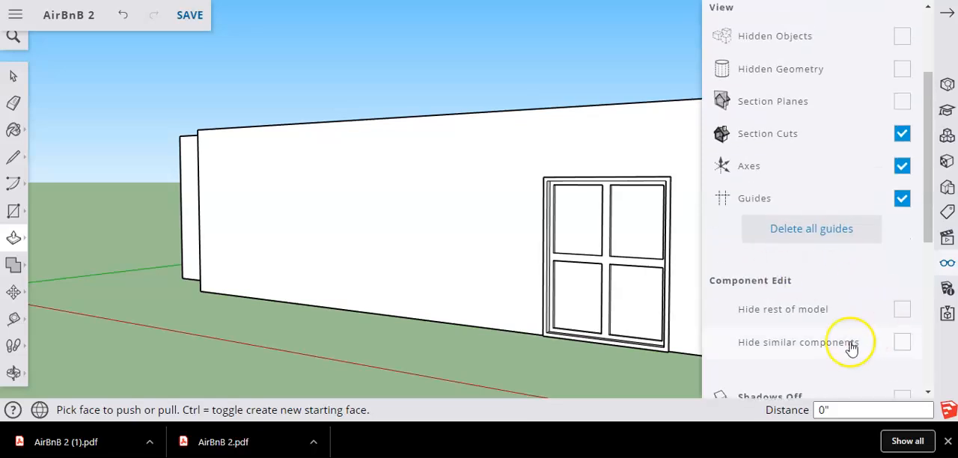
pyautogui.scroll(2, 797, 298)
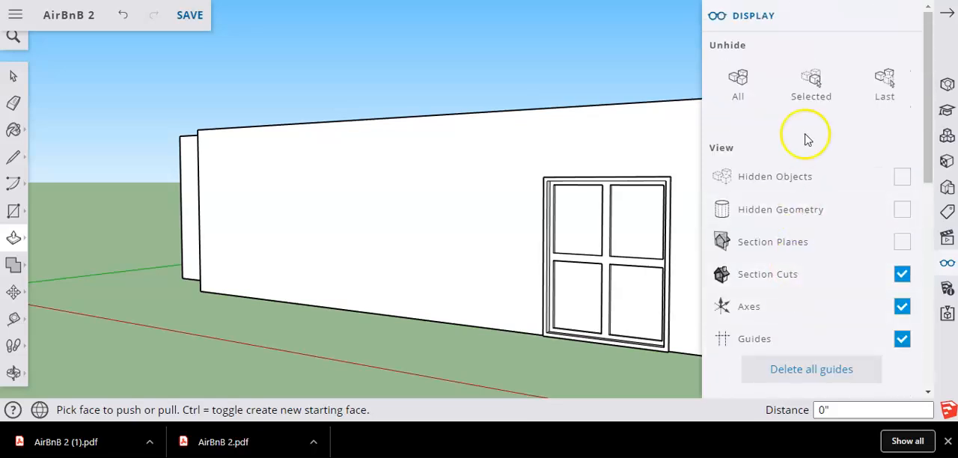
pyautogui.click(738, 82)
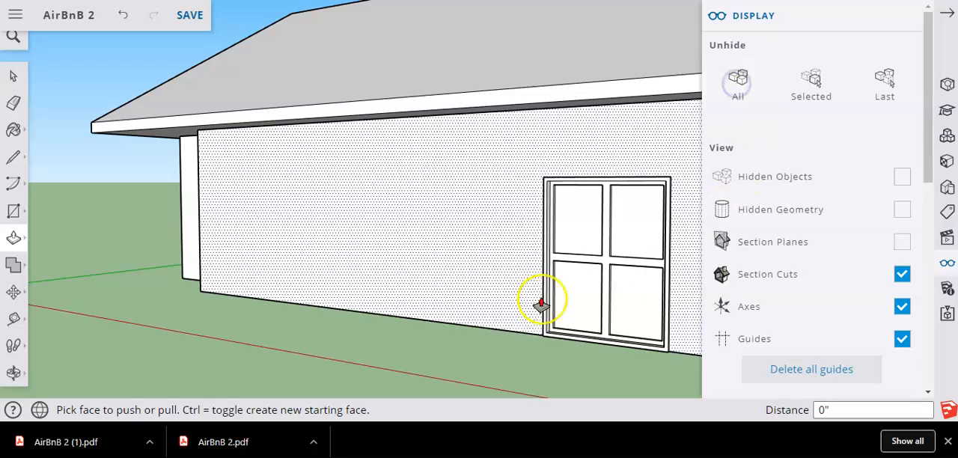
pyautogui.scroll(-5, 521, 240)
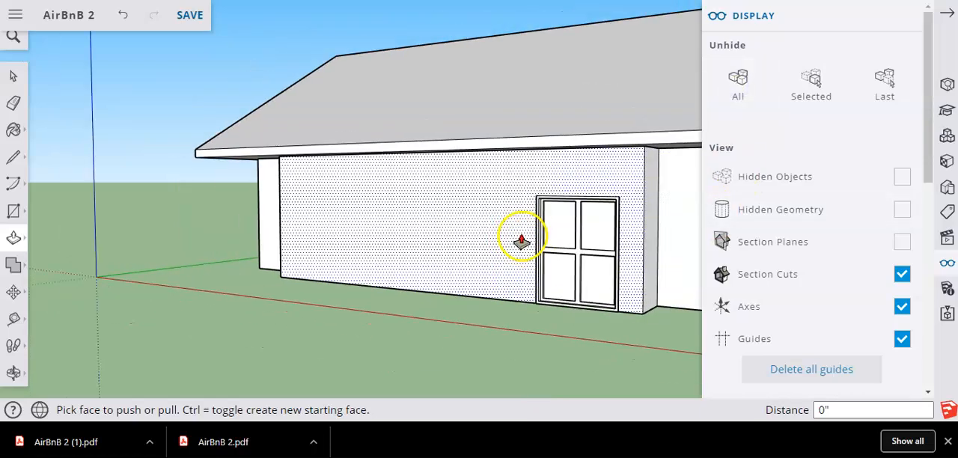
pyautogui.click(905, 17)
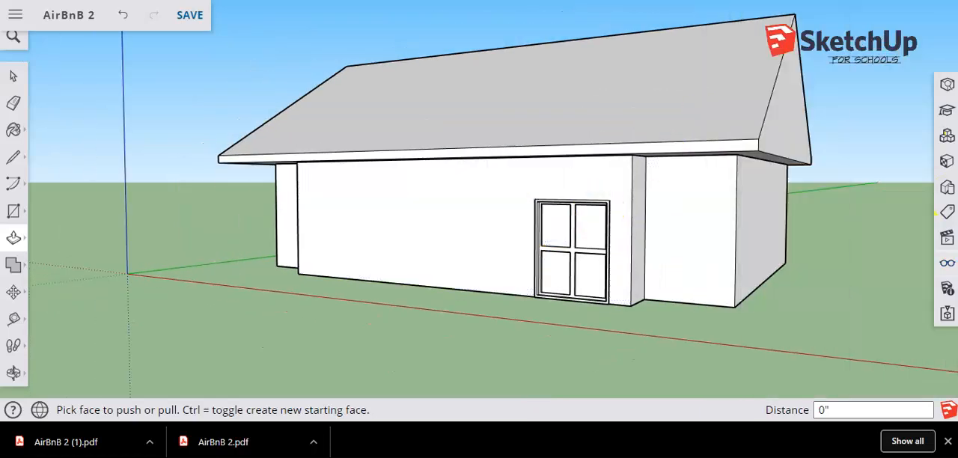
# Step: Return to the saved scene "My view" and close the scene settings
pyautogui.click(947, 238)
pyautogui.click(823, 230)
pyautogui.click(739, 229)
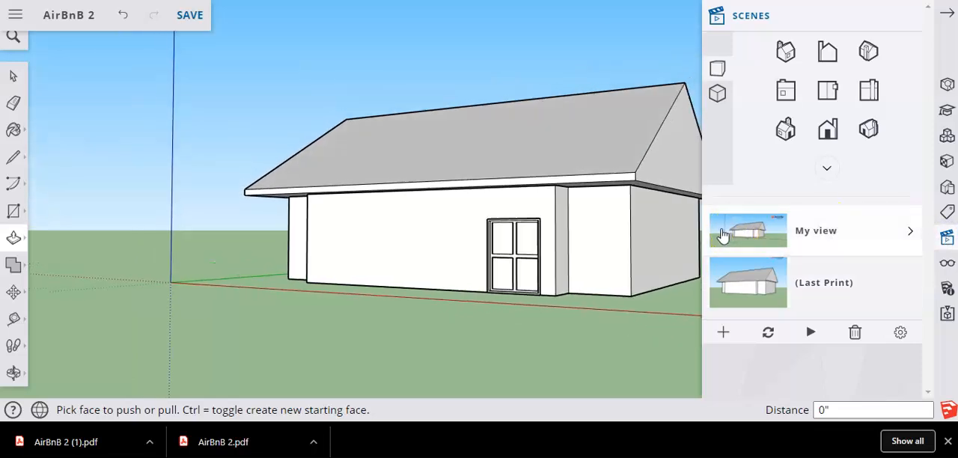
pyautogui.click(907, 15)
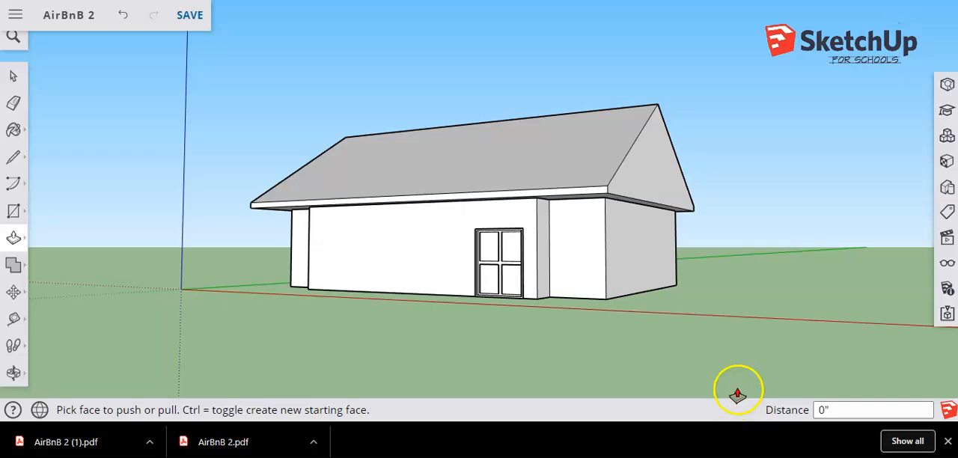